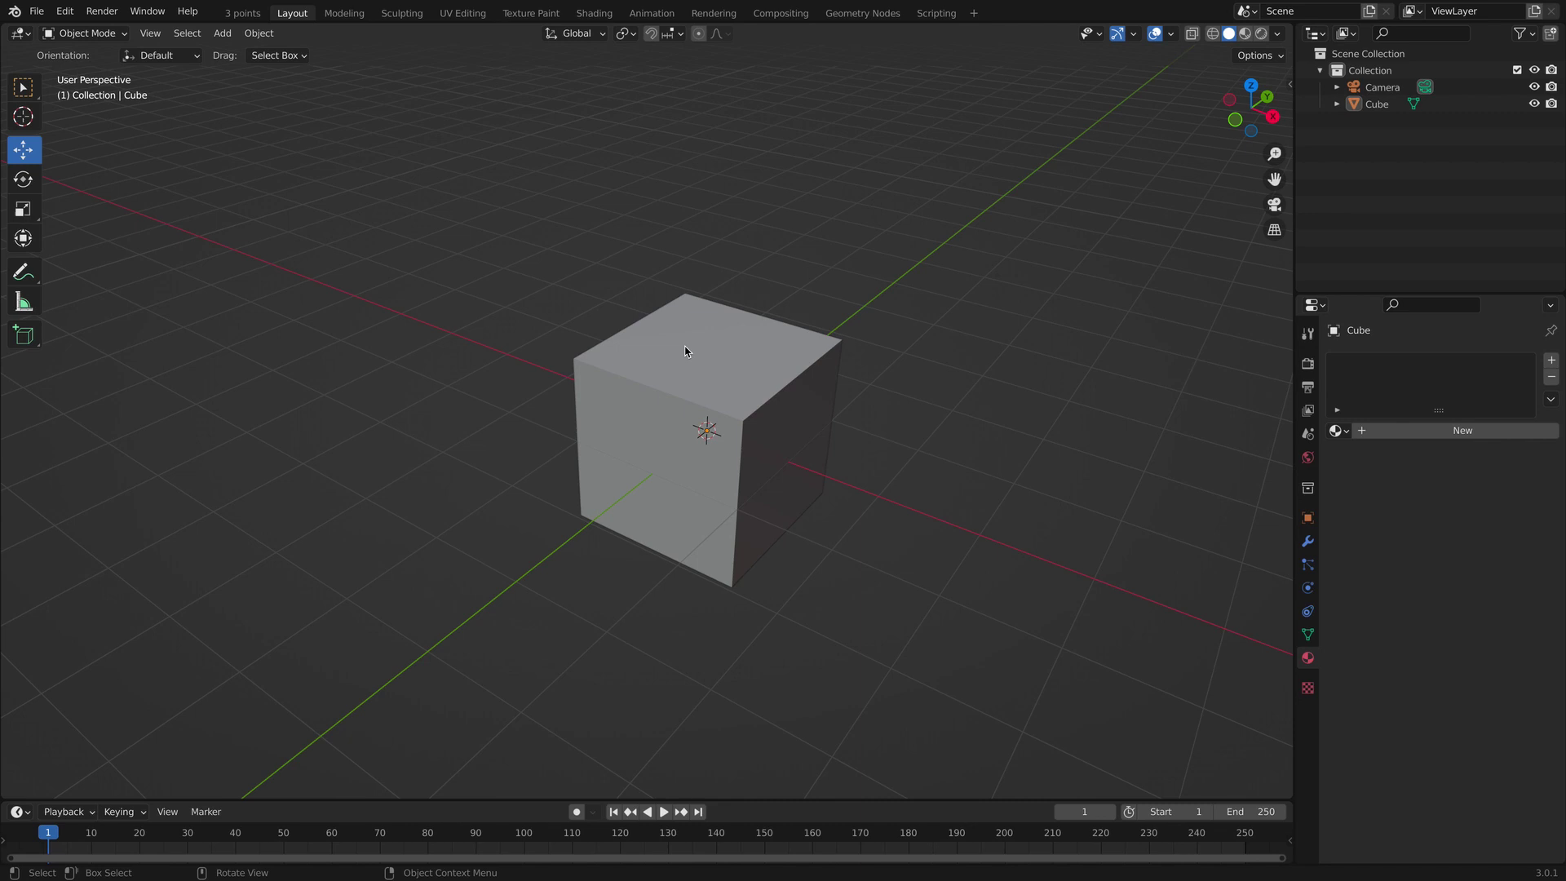
Switch the cube from Object Mode into Edit Mode and orbit to face it more frontally.
click(635, 454)
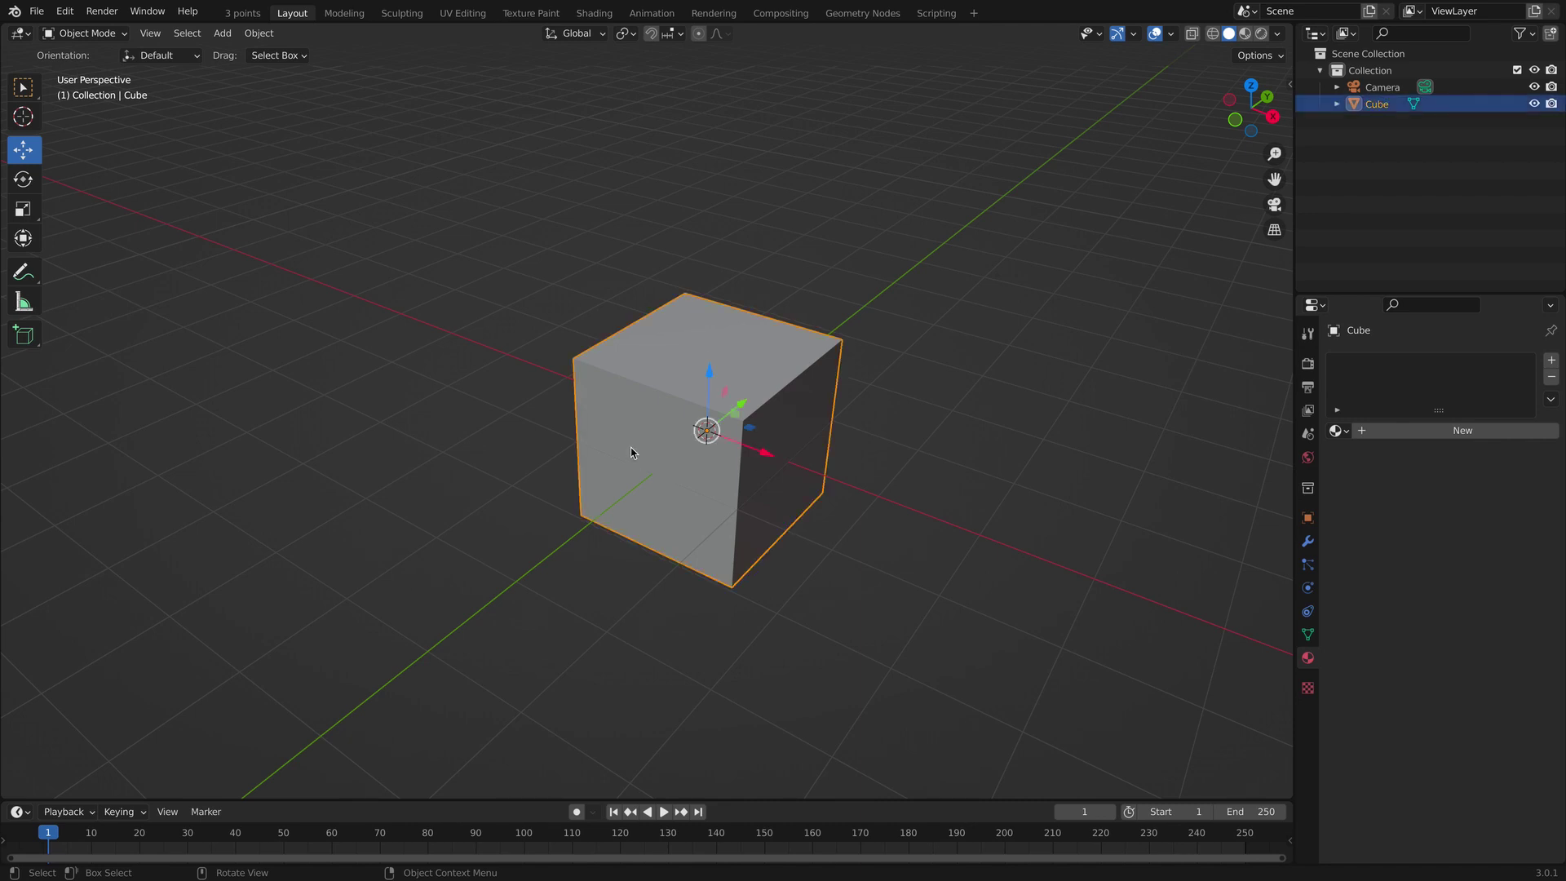
key(alt+a)
click(82, 33)
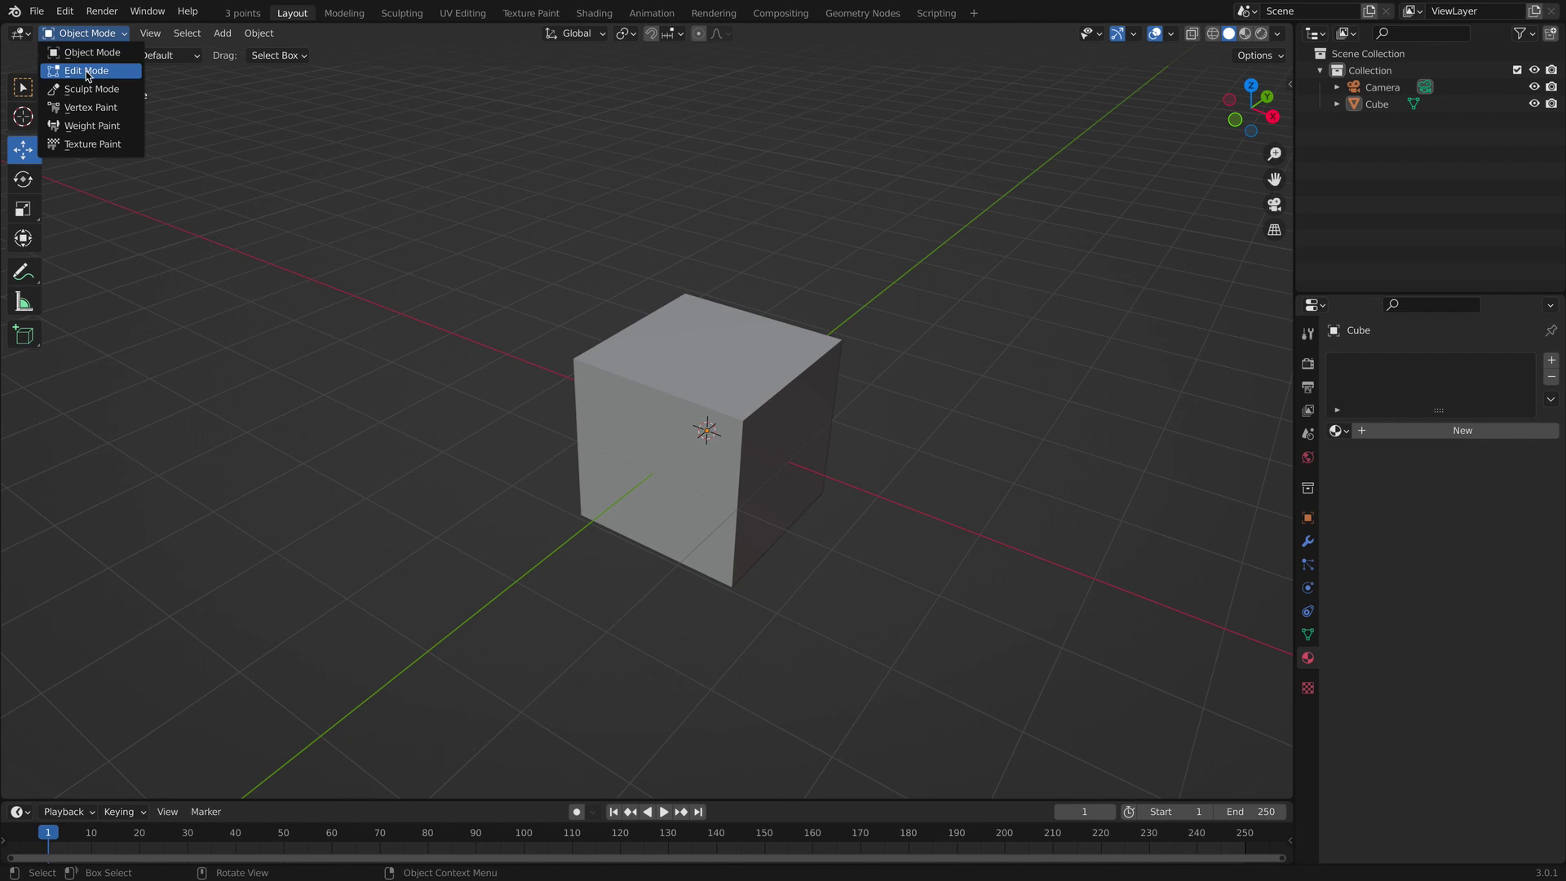
click(87, 72)
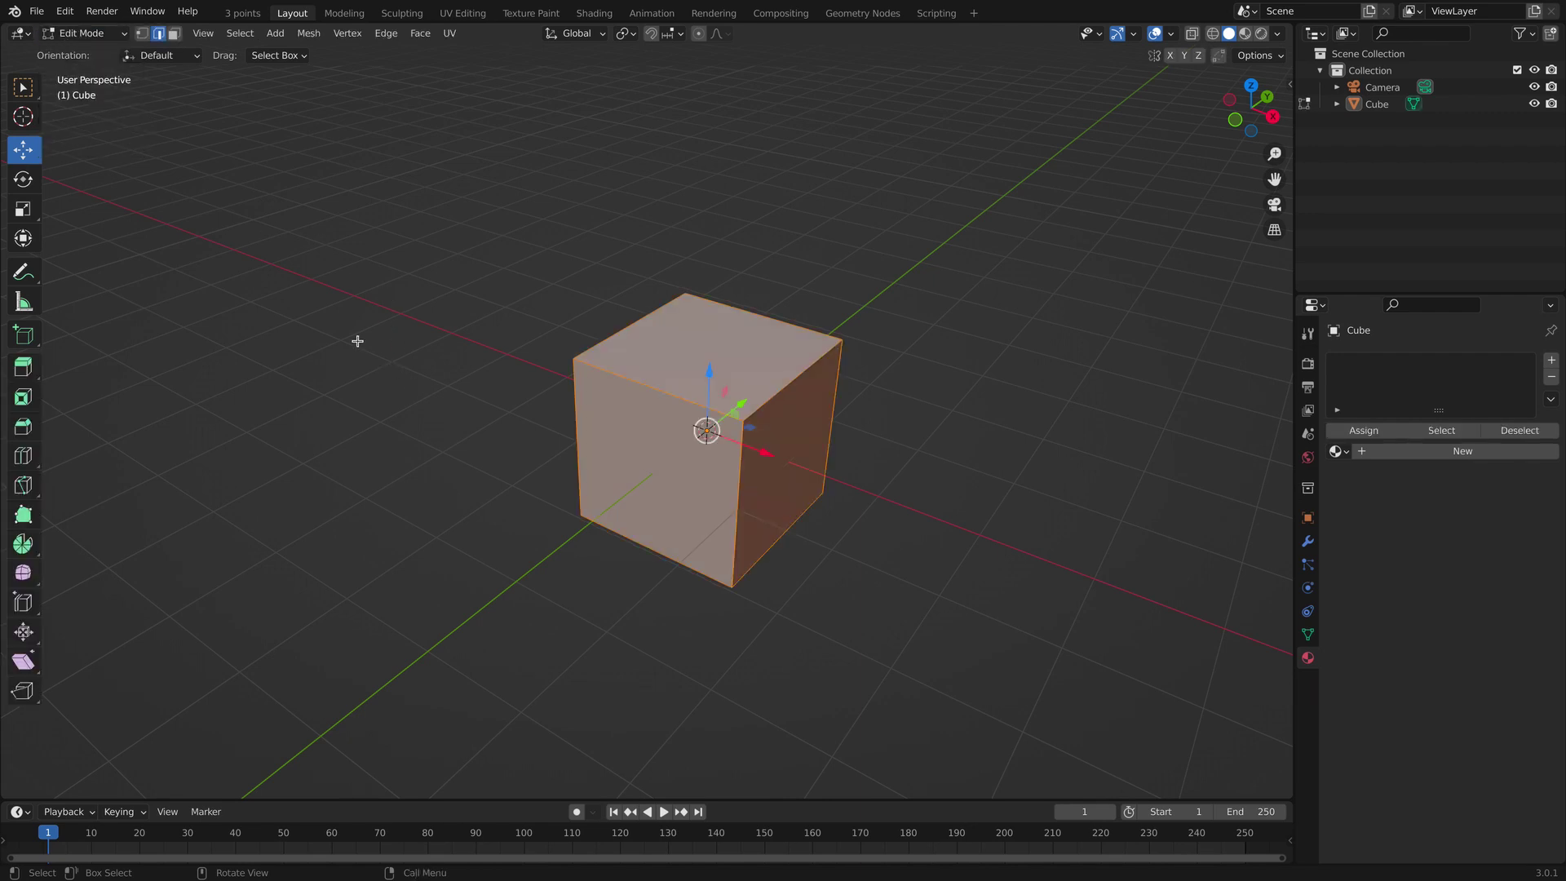
middle_drag(357, 341, 433, 357)
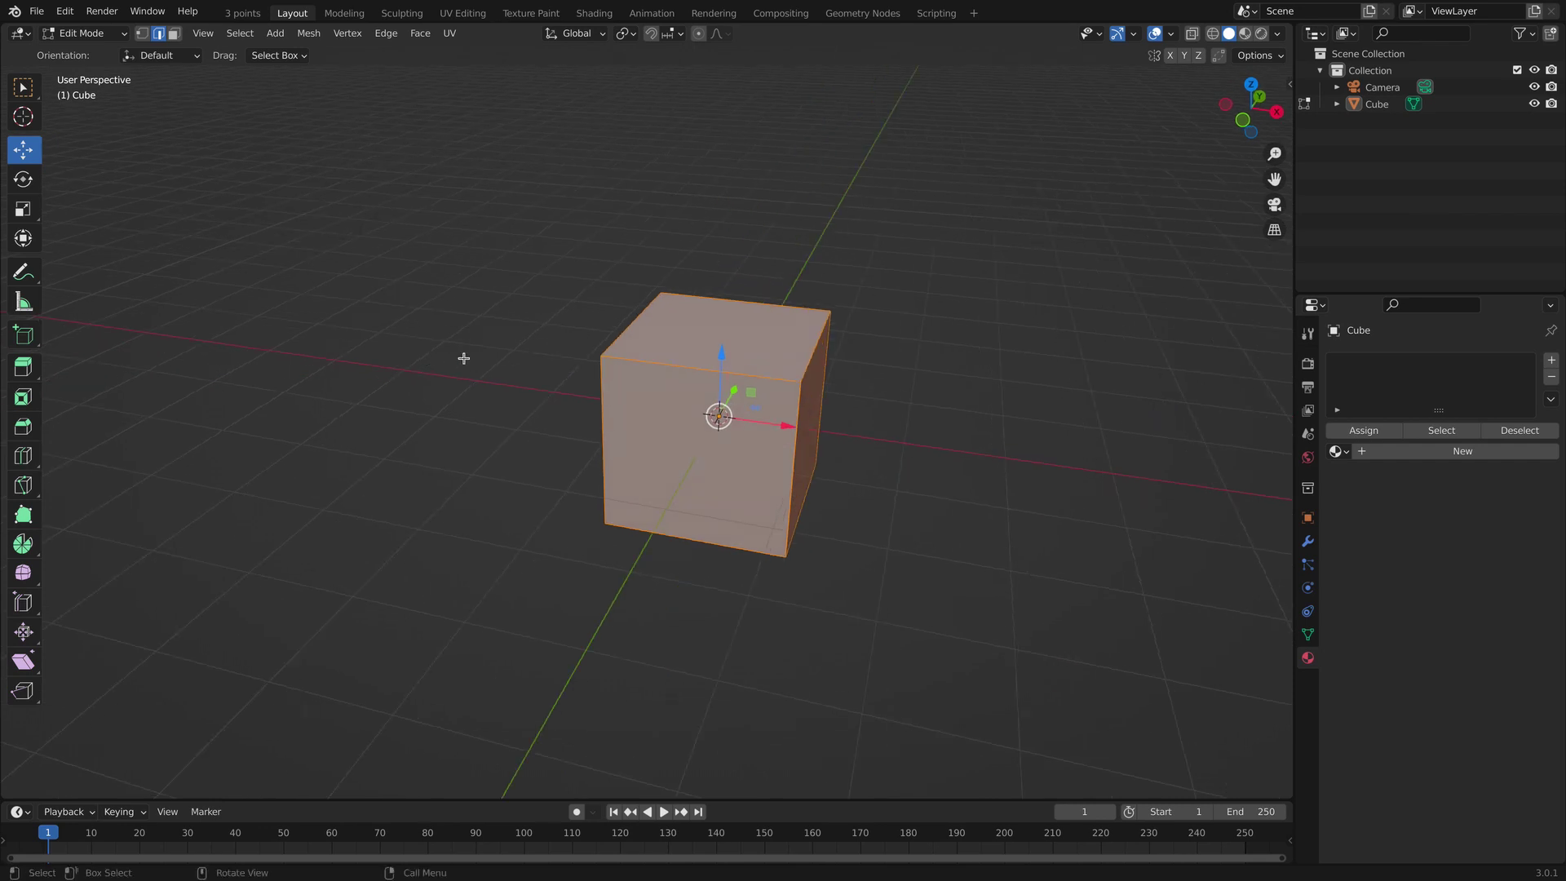
Add a Mirror modifier to the cube from the Modifier Properties tab.
click(1308, 543)
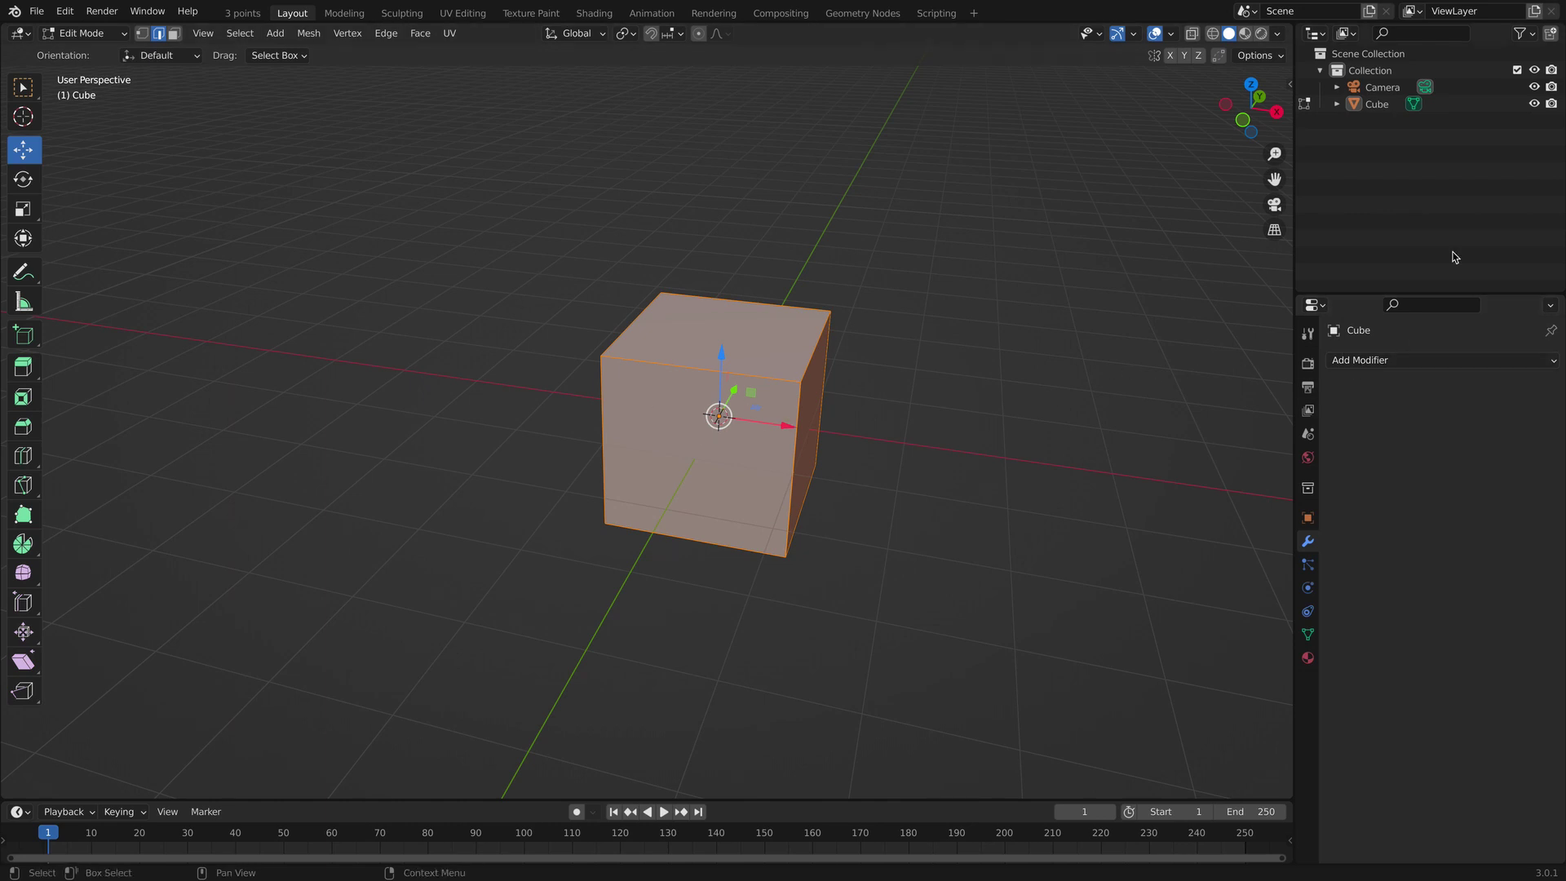
click(1386, 362)
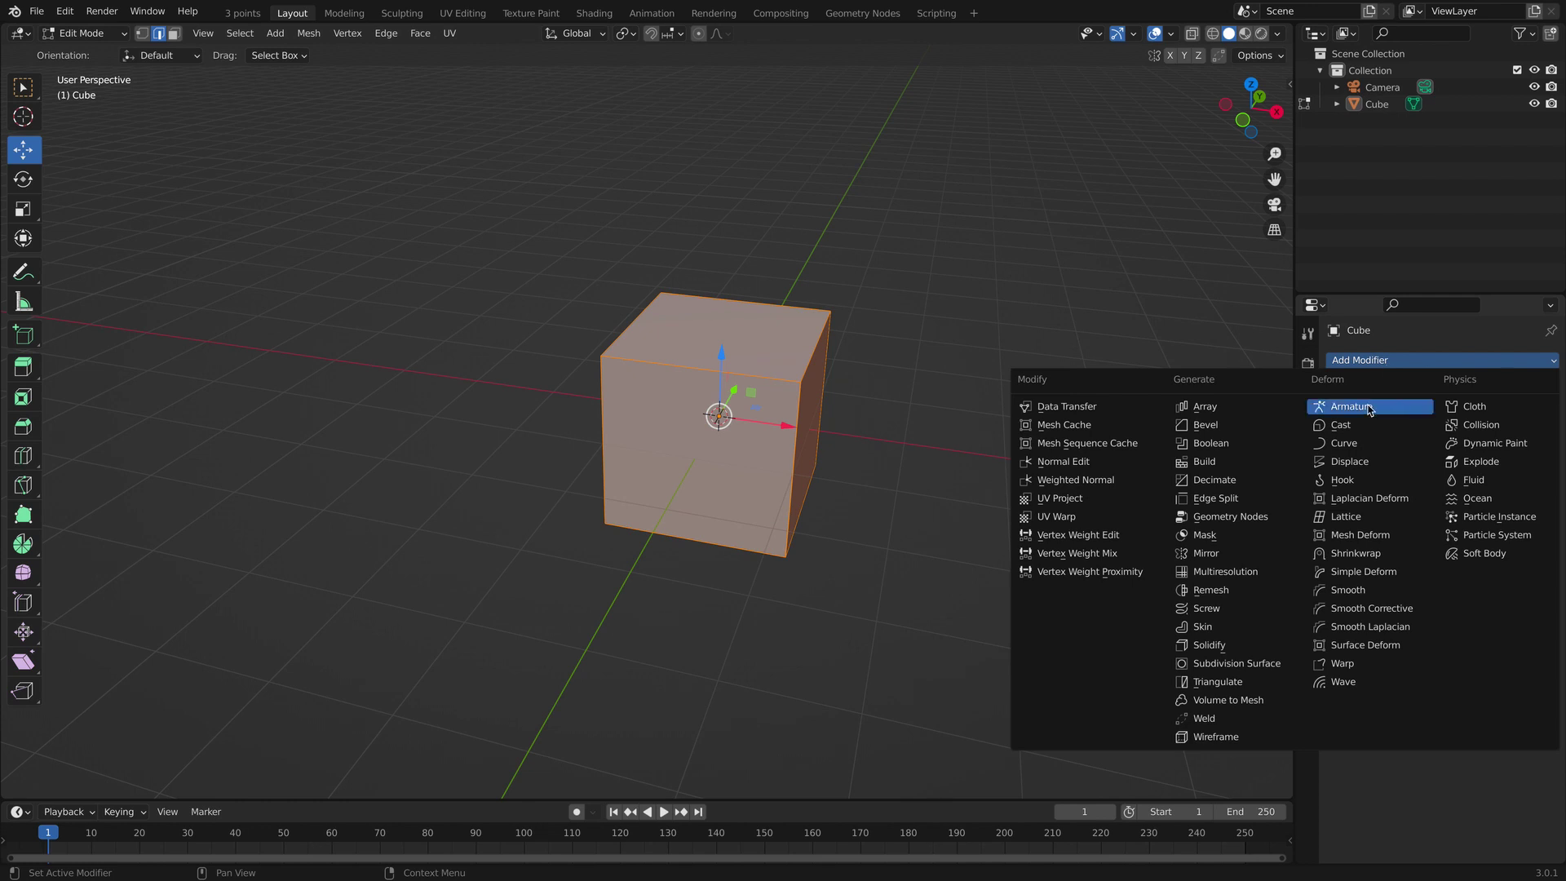
click(1206, 553)
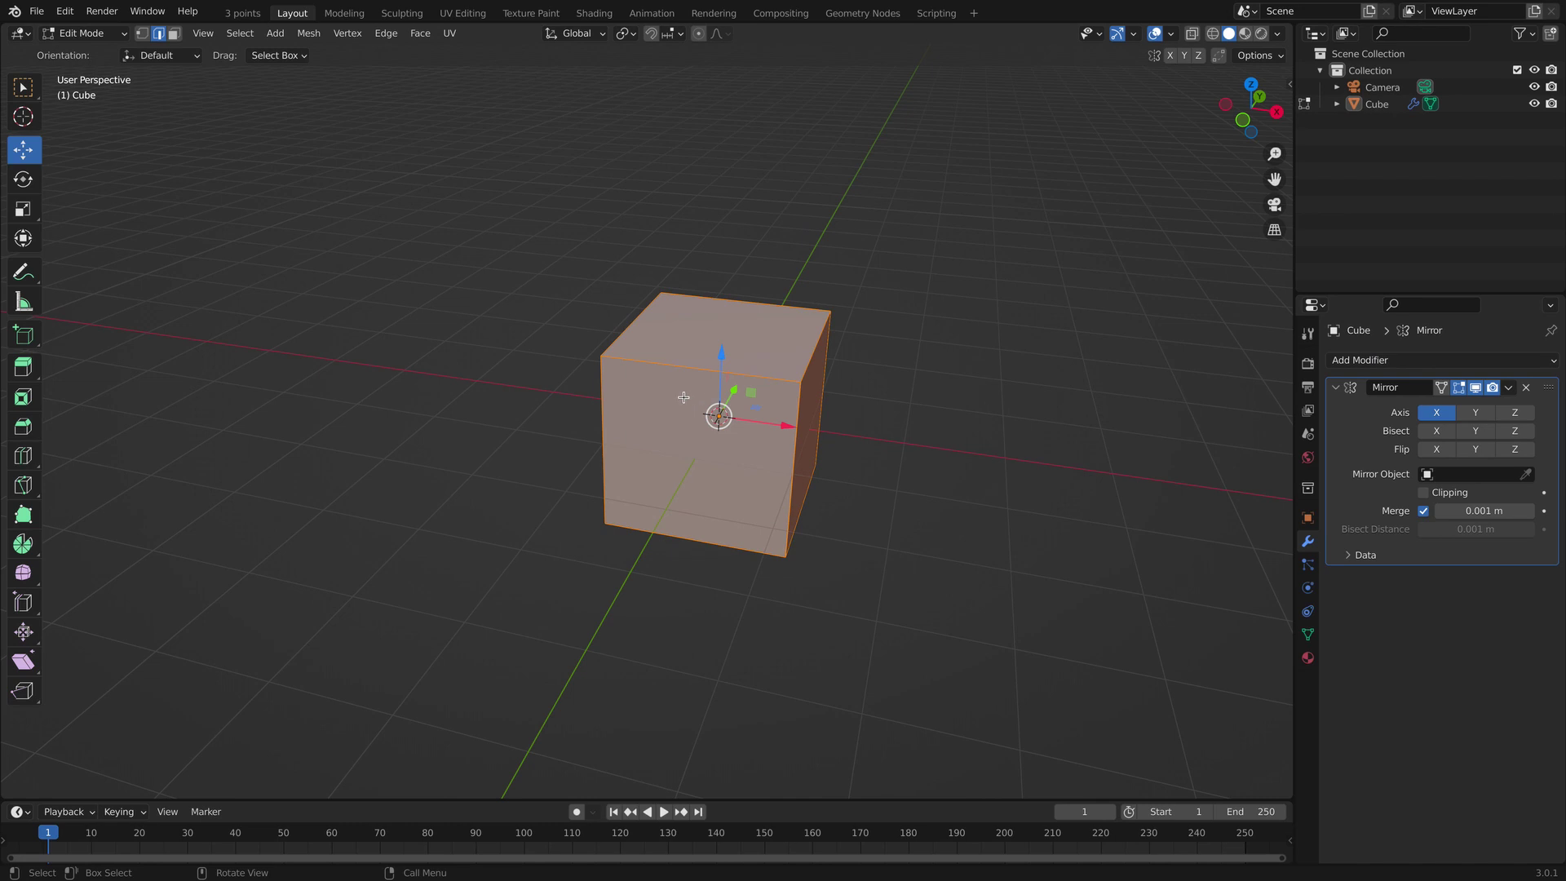
Move the cube's mesh right along X so its mirrored copy separates on the other side.
middle_drag(718, 445, 721, 410)
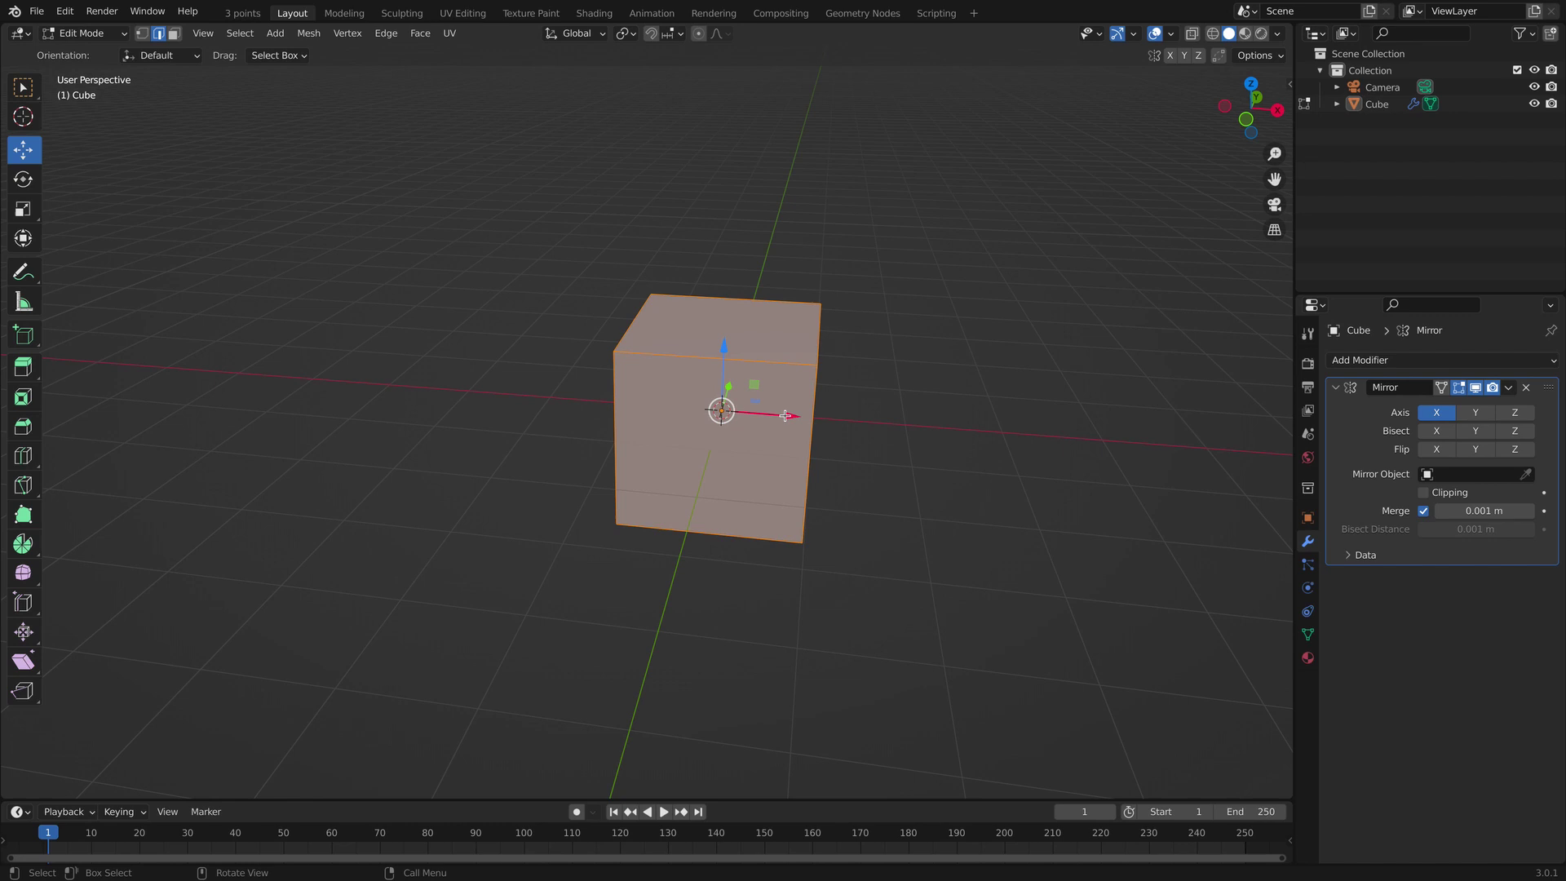
drag(785, 416, 906, 484)
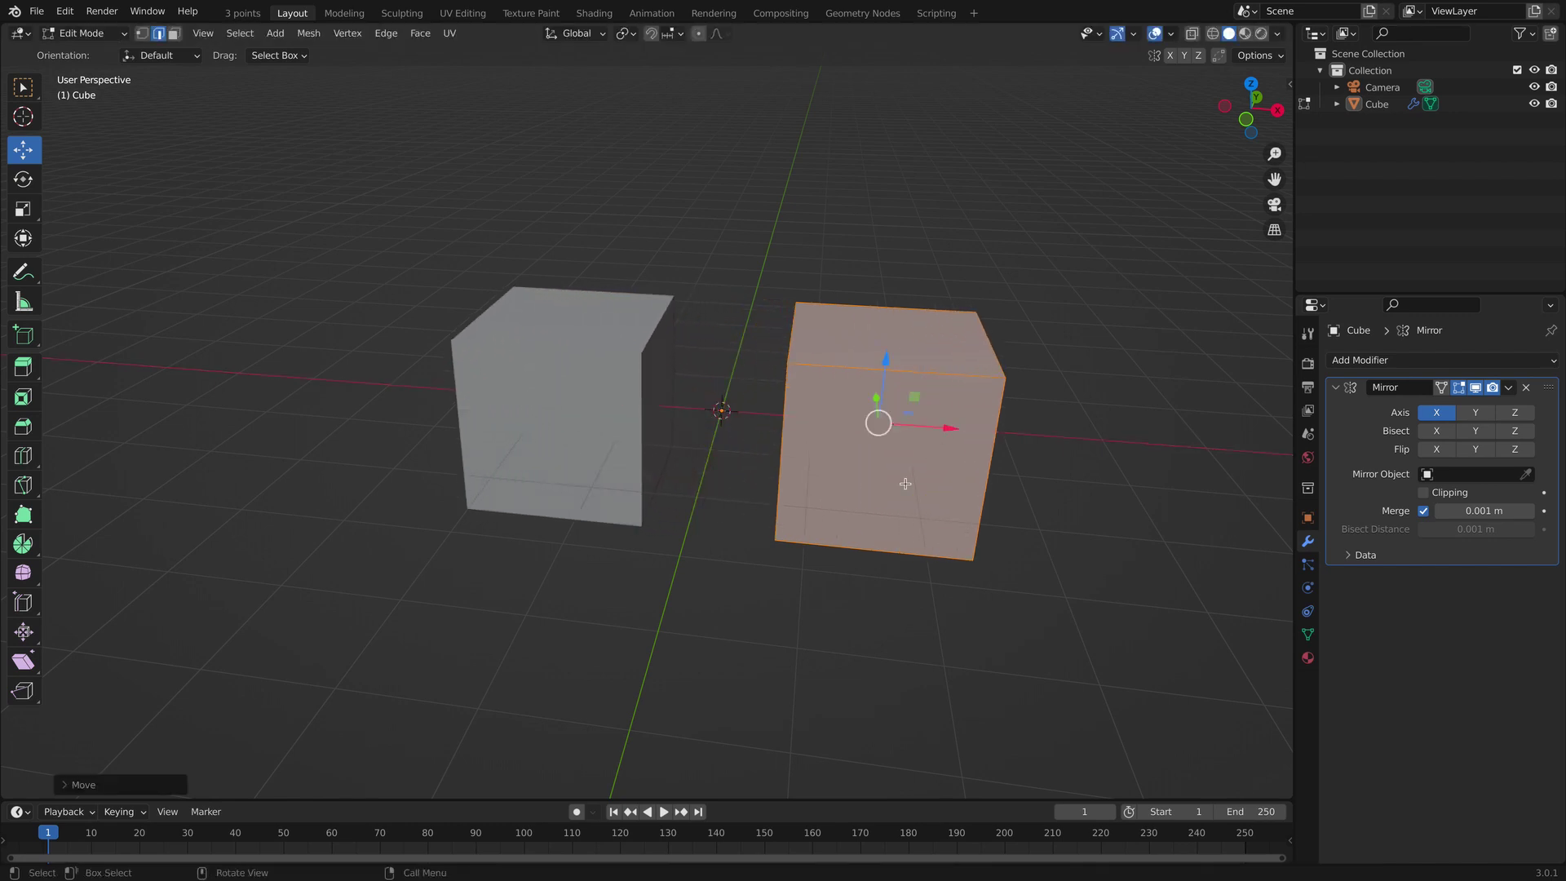
middle_drag(905, 483, 587, 402)
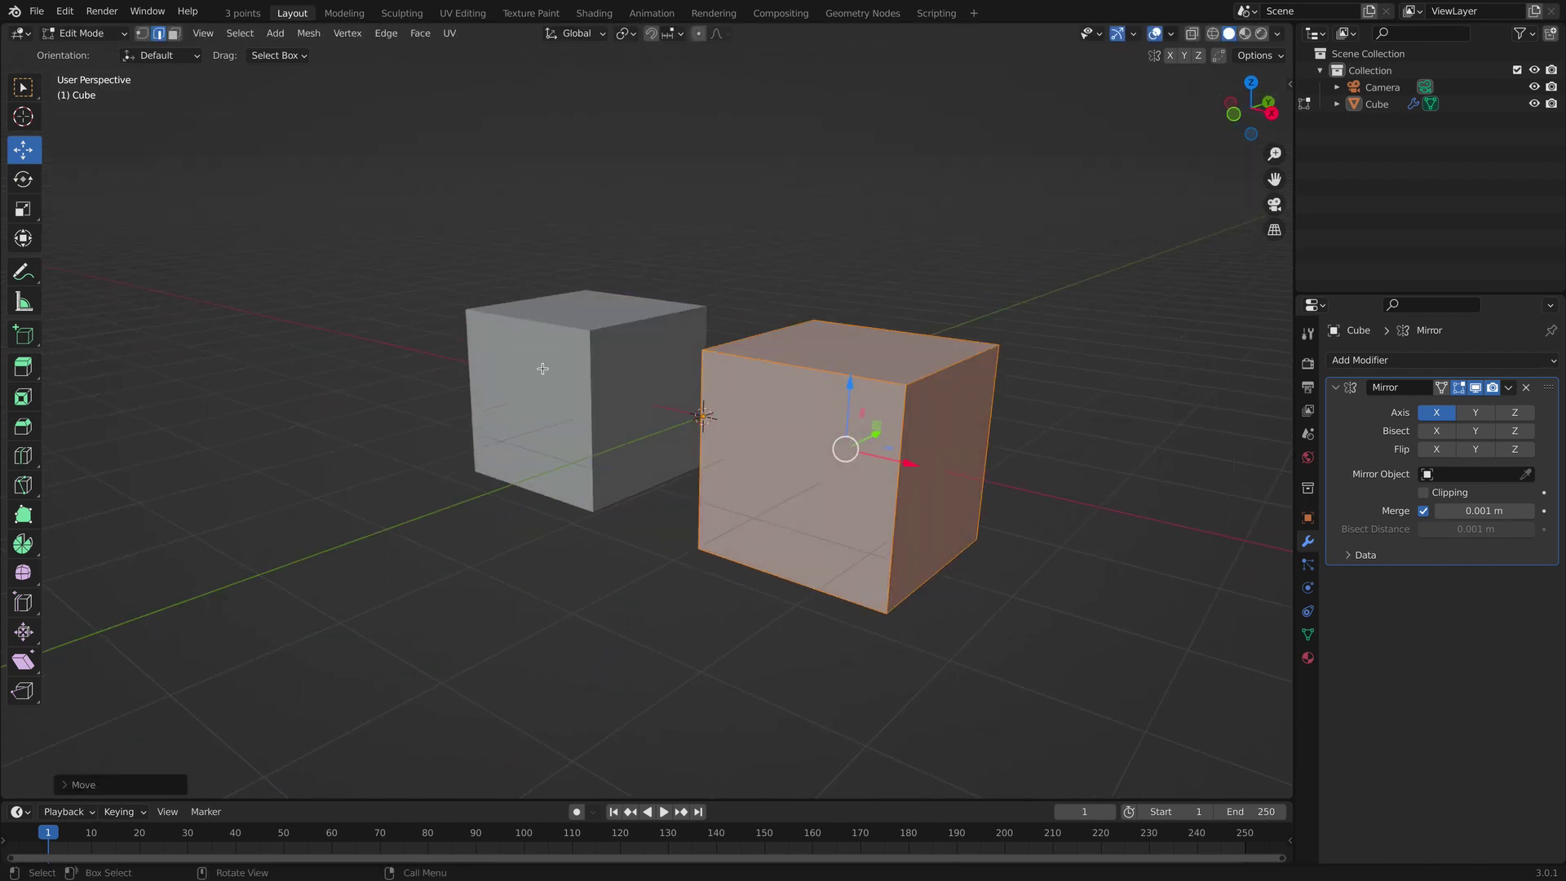
scroll(594, 391, down, 3)
middle_drag(531, 438, 467, 280)
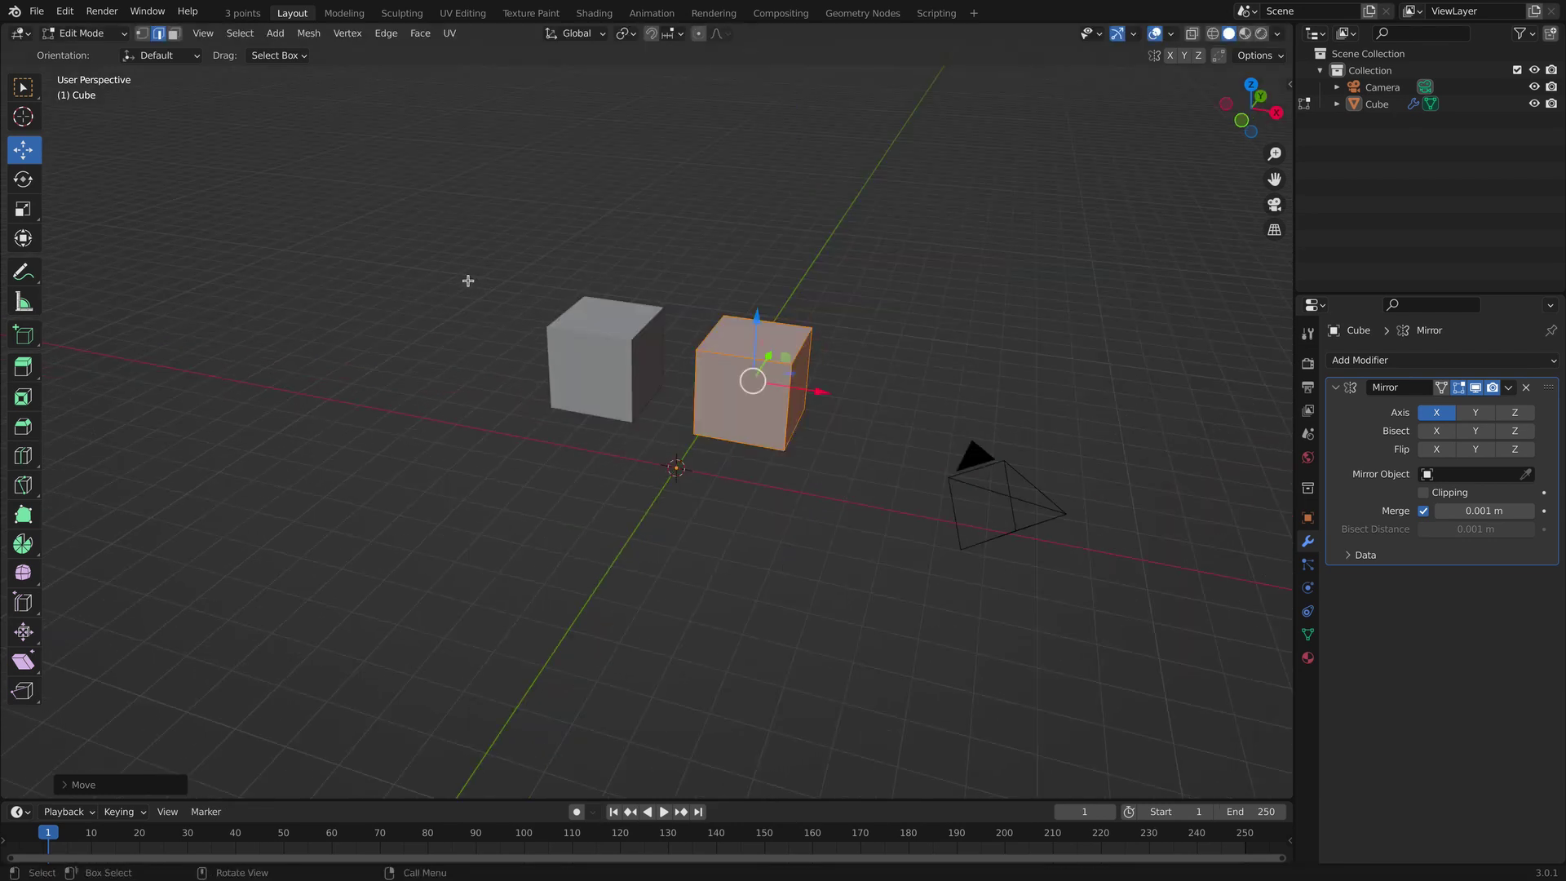
scroll(471, 280, up, 1)
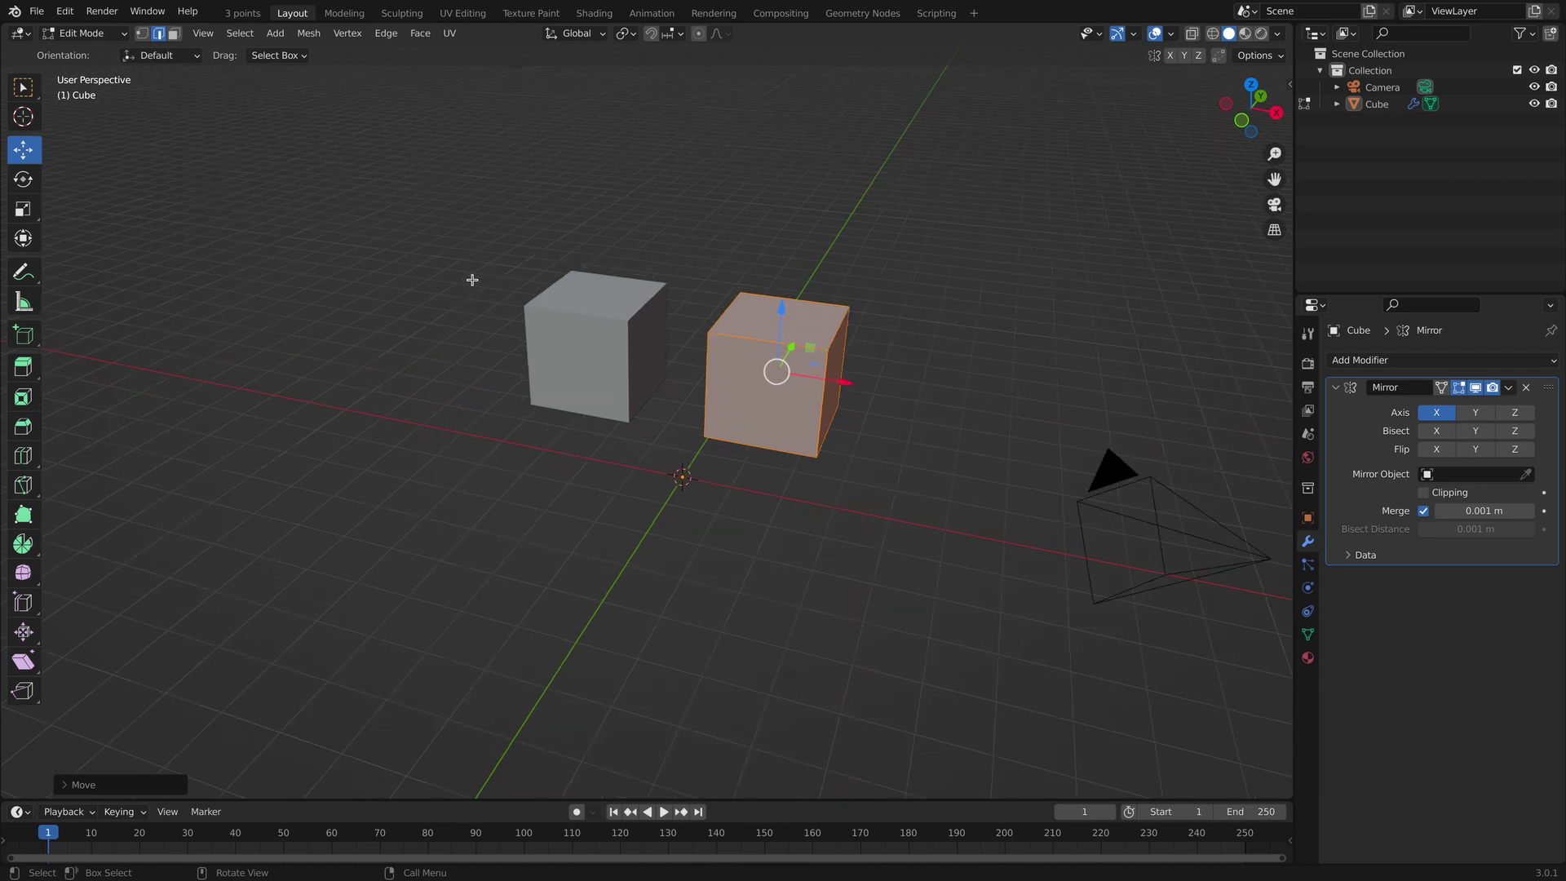
Scale the cube down on X and Y only into a thin bar.
key(s)
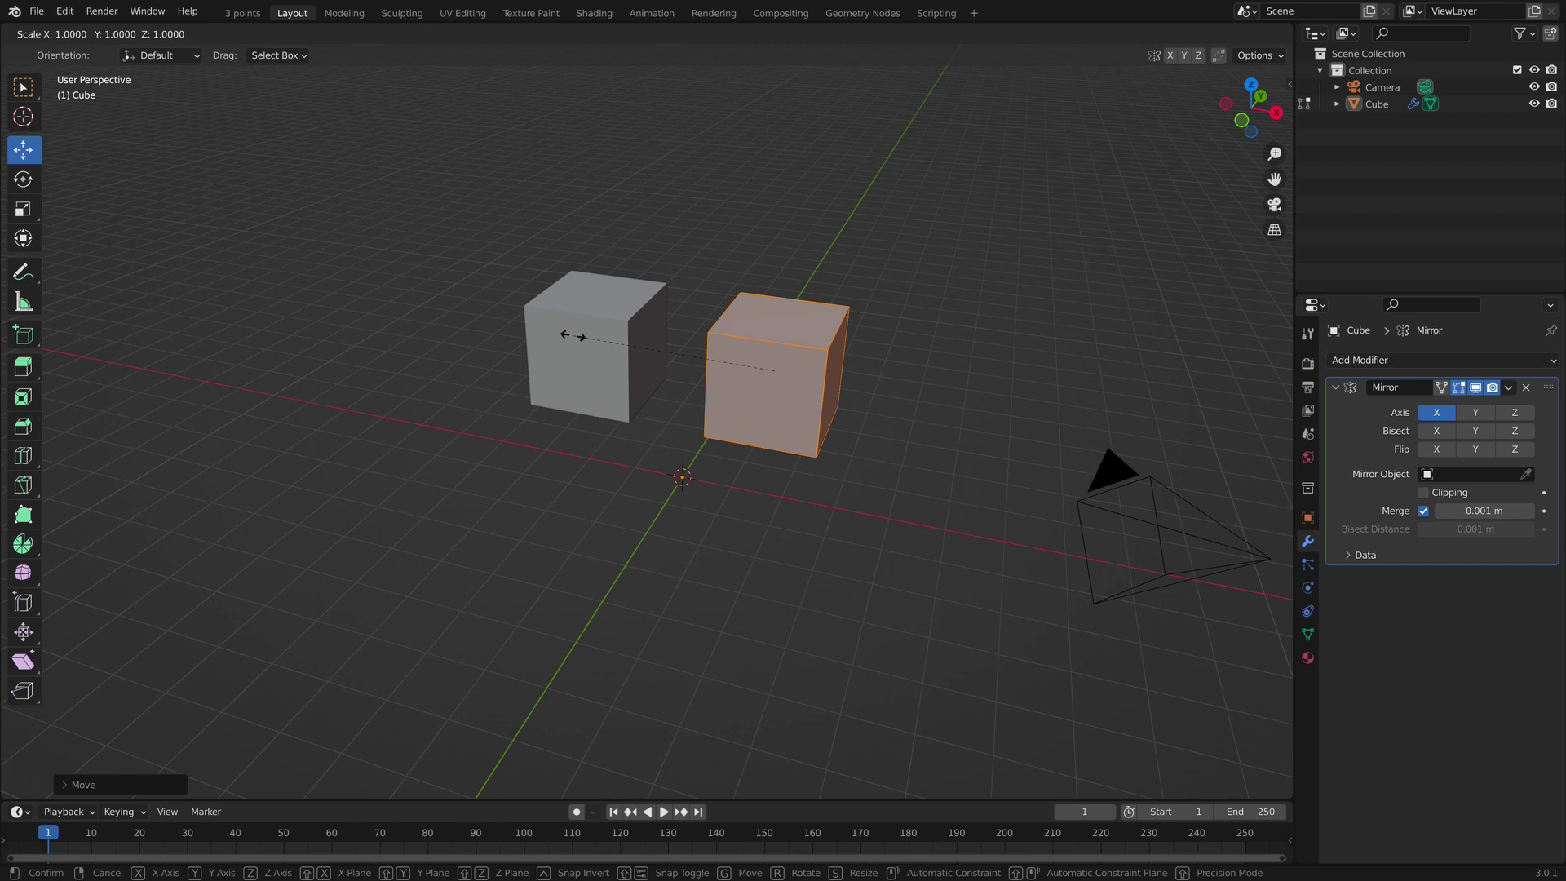
key(shift+z)
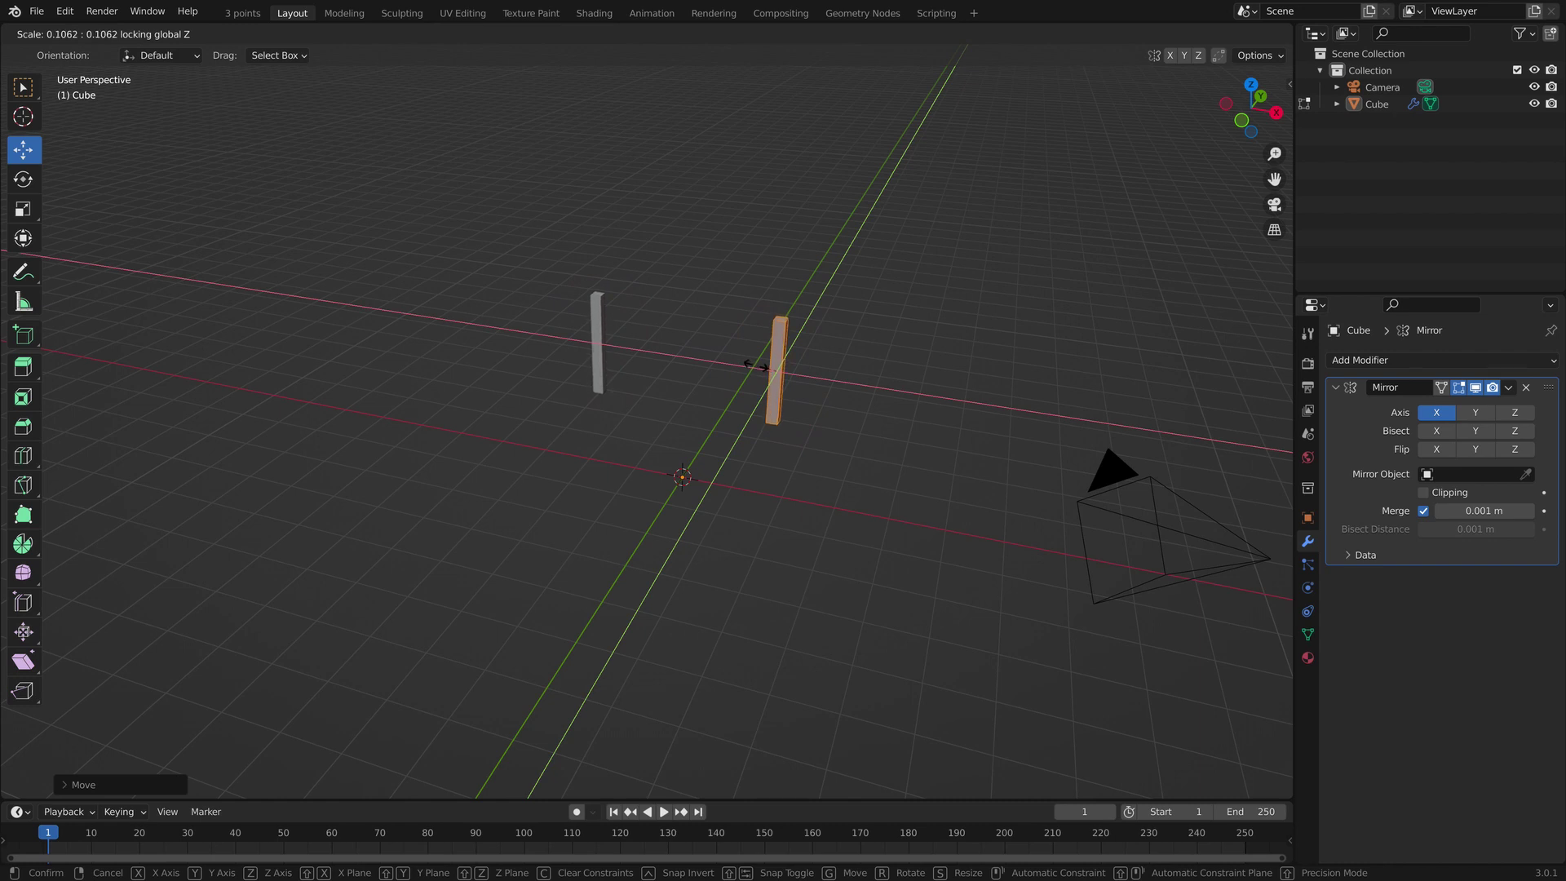
click(765, 368)
Stretch the bars about three times taller along the Z axis.
scroll(596, 371, up, 1)
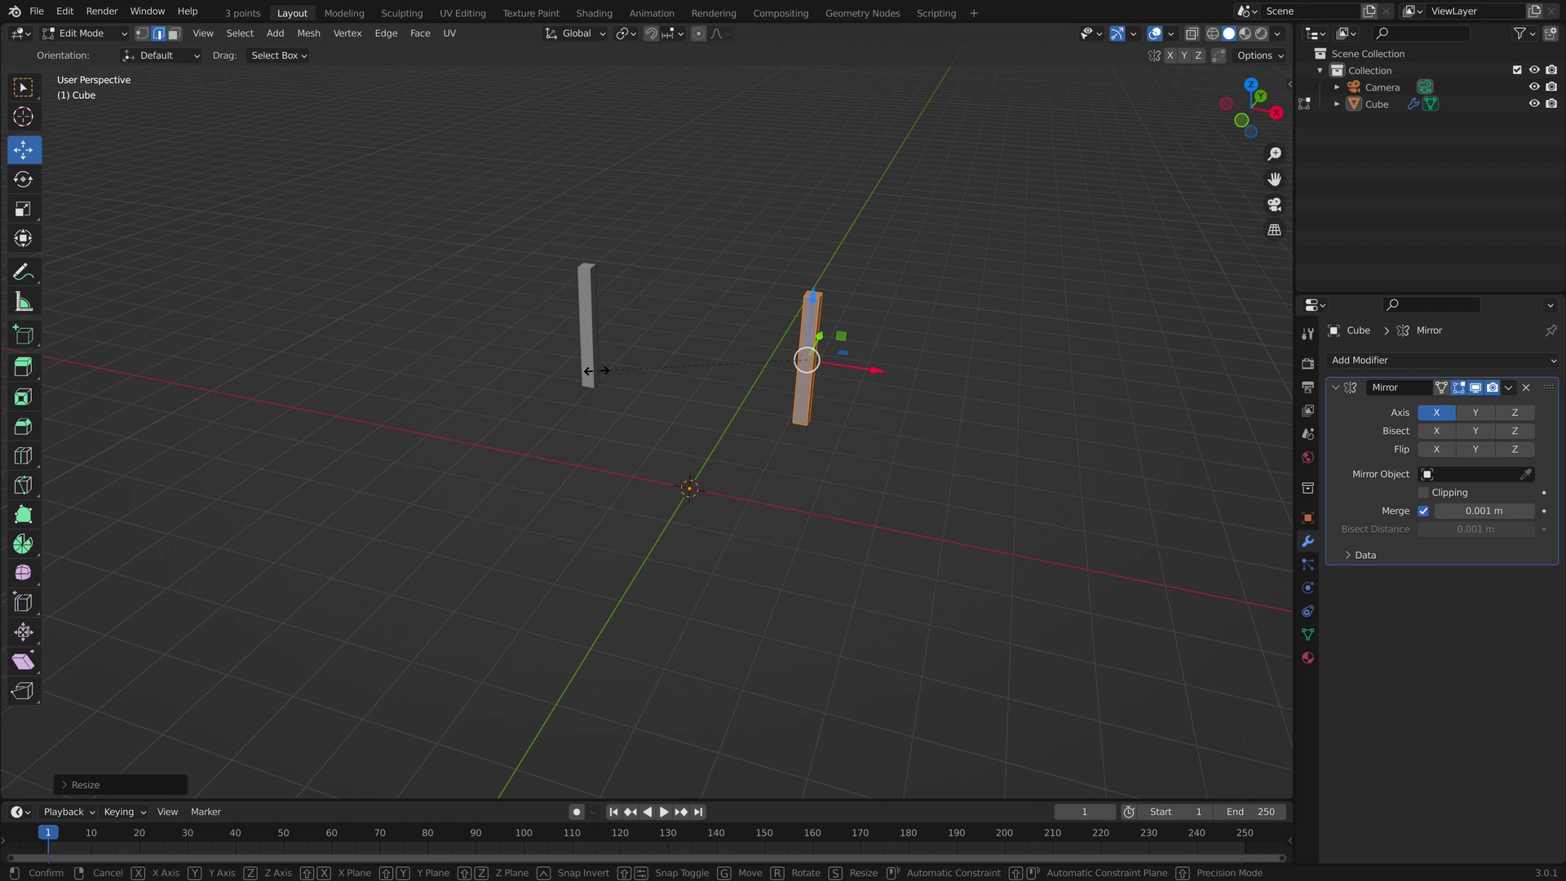
key(s)
key(z)
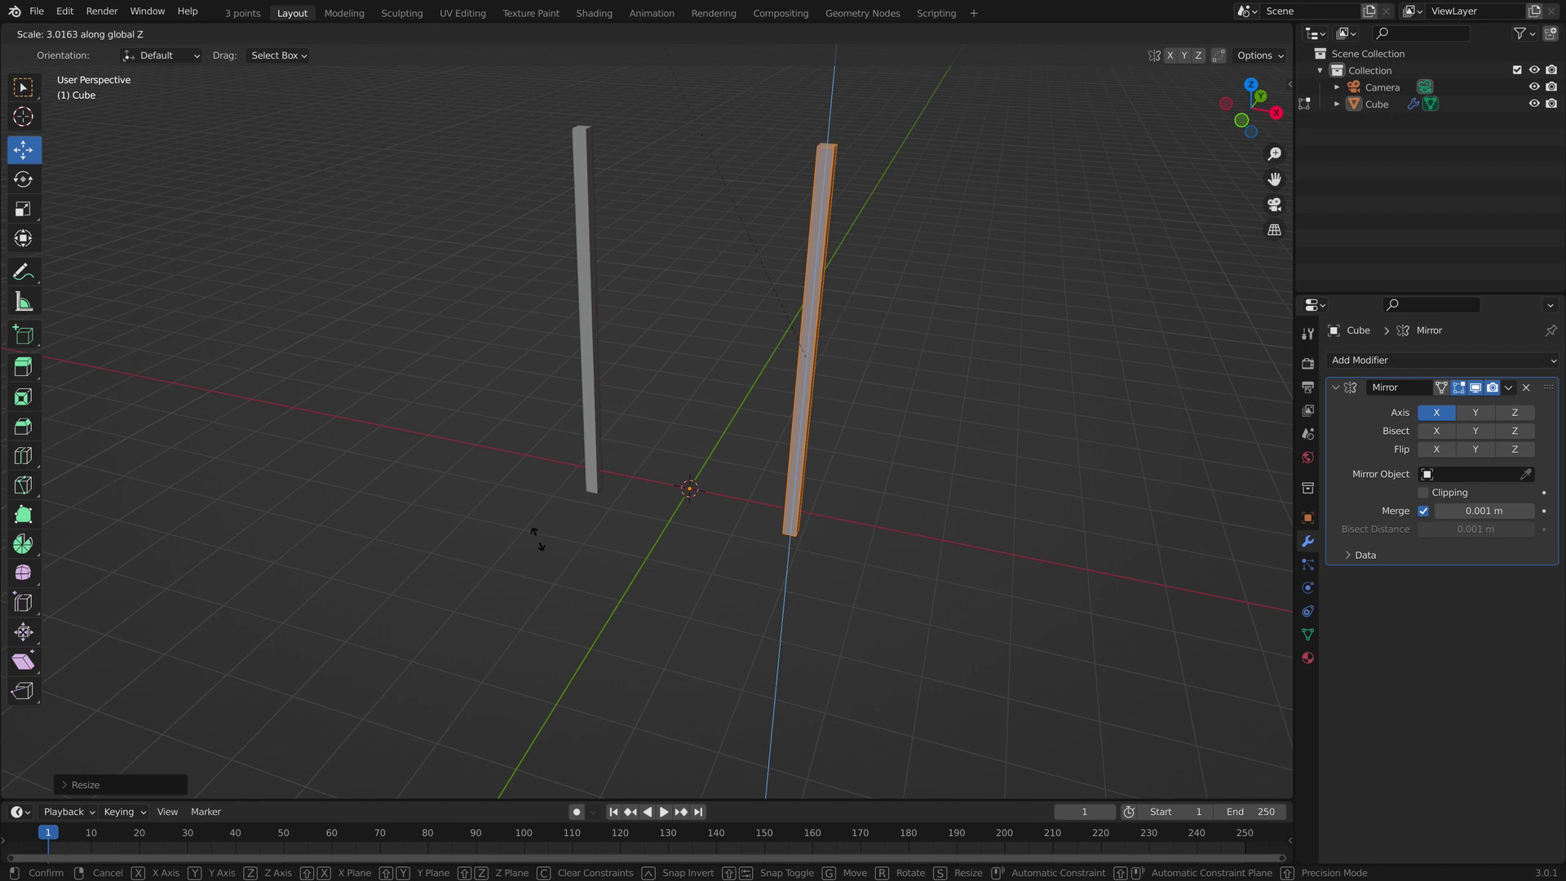
click(532, 638)
Slide the bar left along X toward the origin so both bars stand closer.
mouse_move(514, 549)
middle_down()
mouse_move(416, 511)
mouse_move(493, 531)
middle_up()
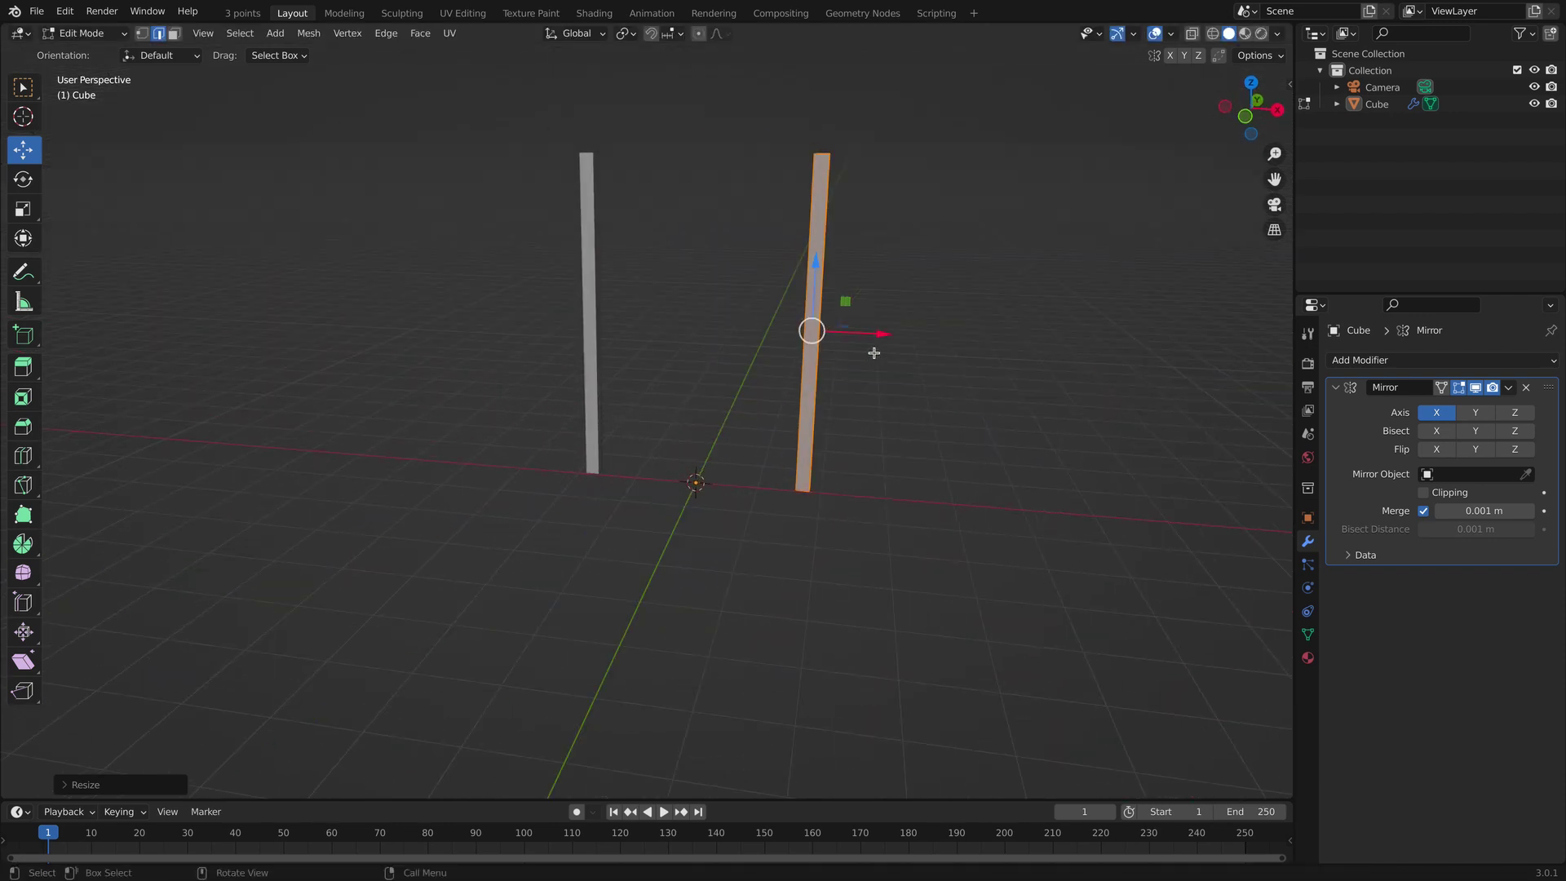
drag(884, 332, 781, 346)
middle_drag(816, 383, 1028, 525)
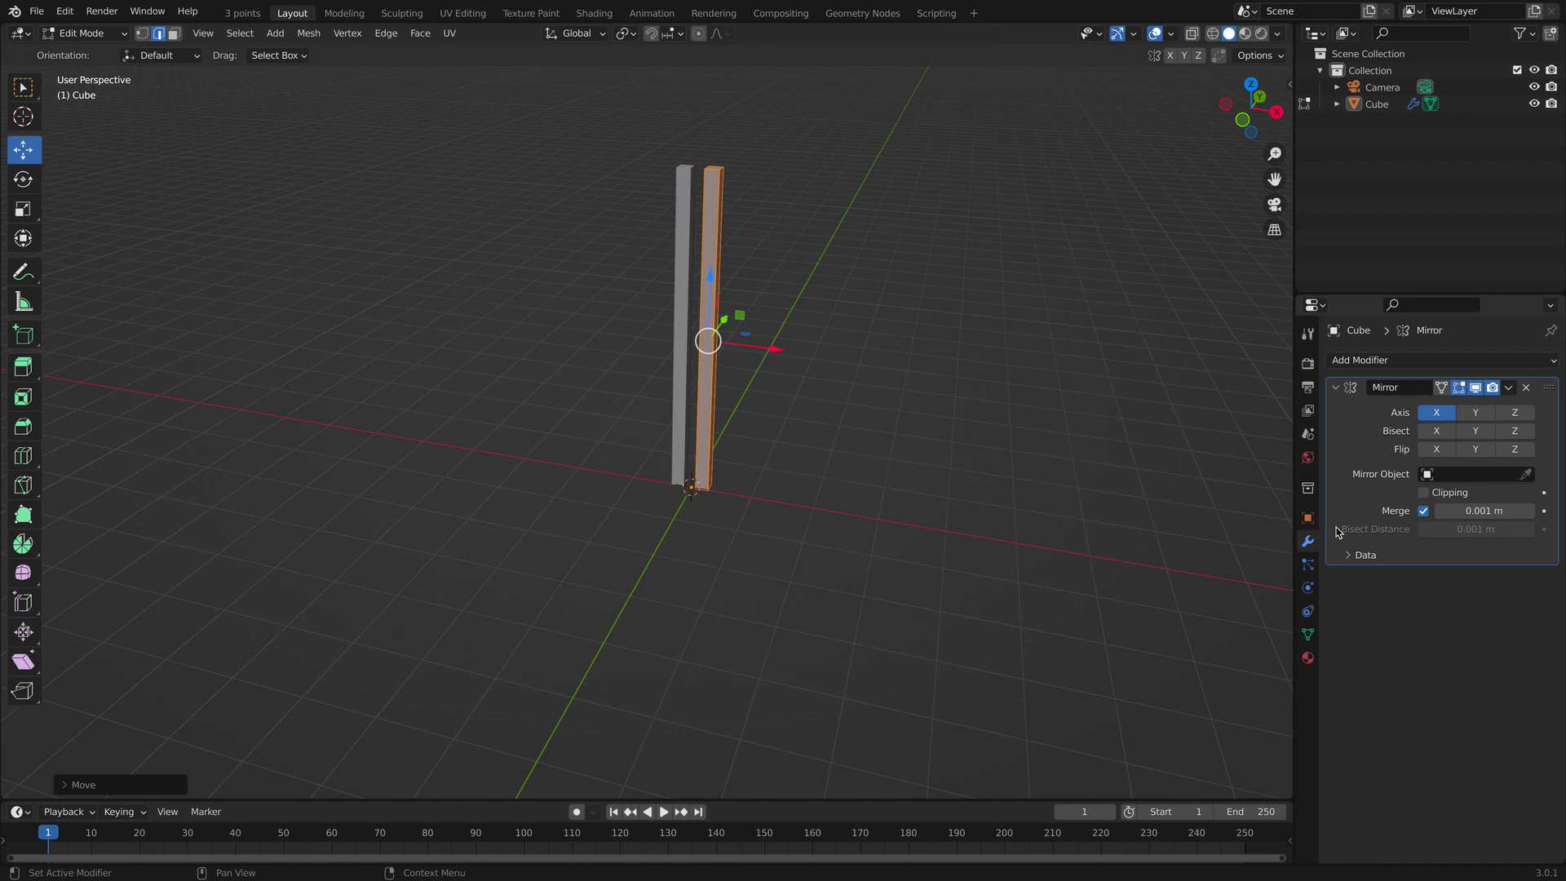
Toggle the Mirror modifier's Edit Mode display off and on, then replace it with a fresh Mirror modifier.
click(1459, 388)
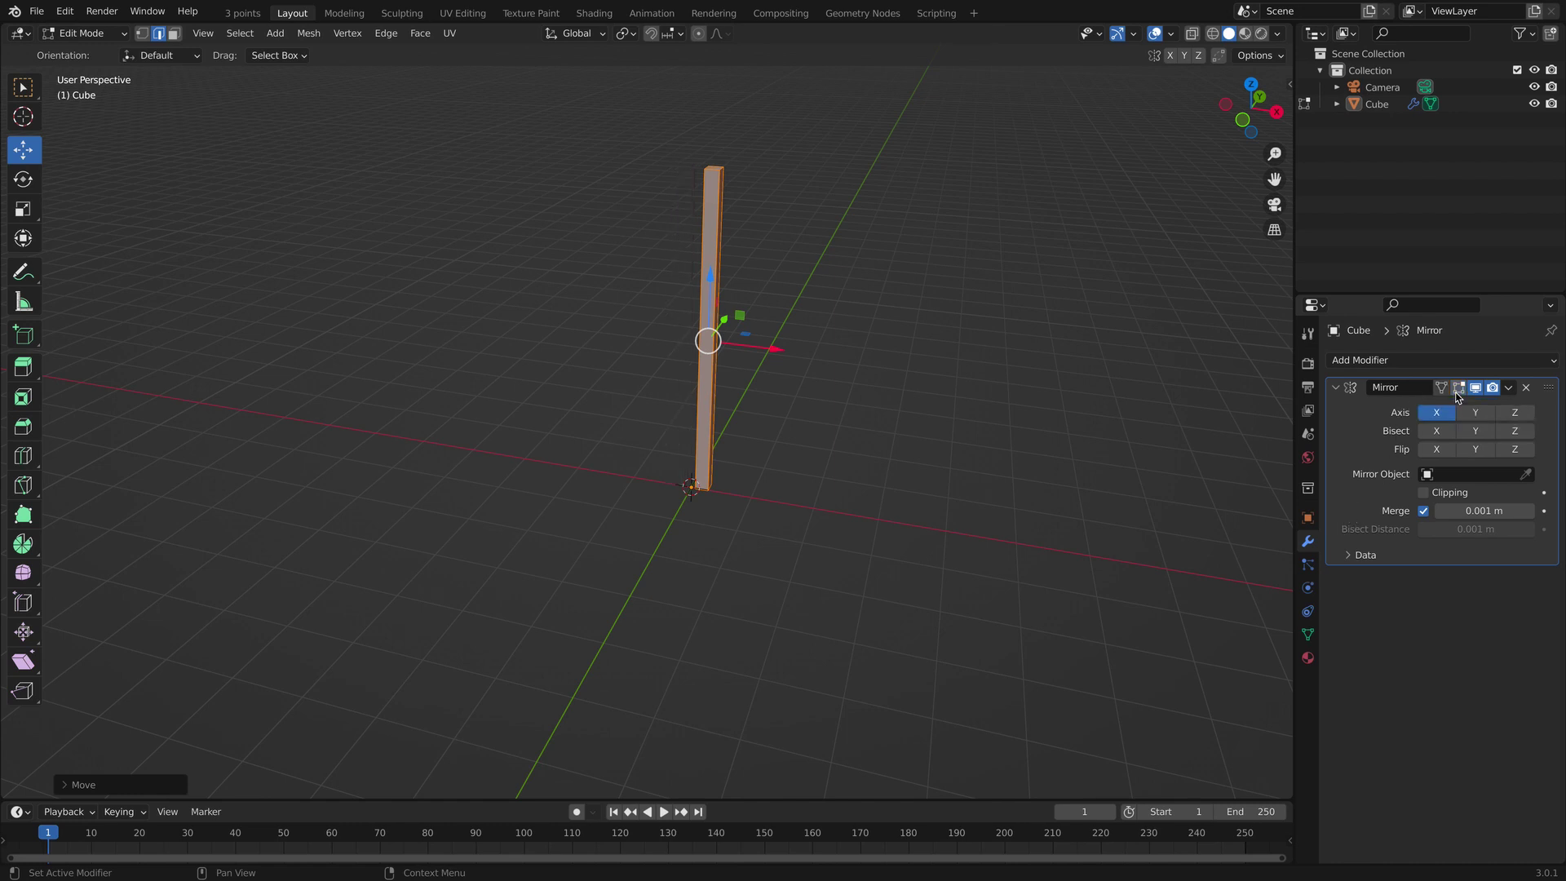
middle_drag(629, 601, 544, 637)
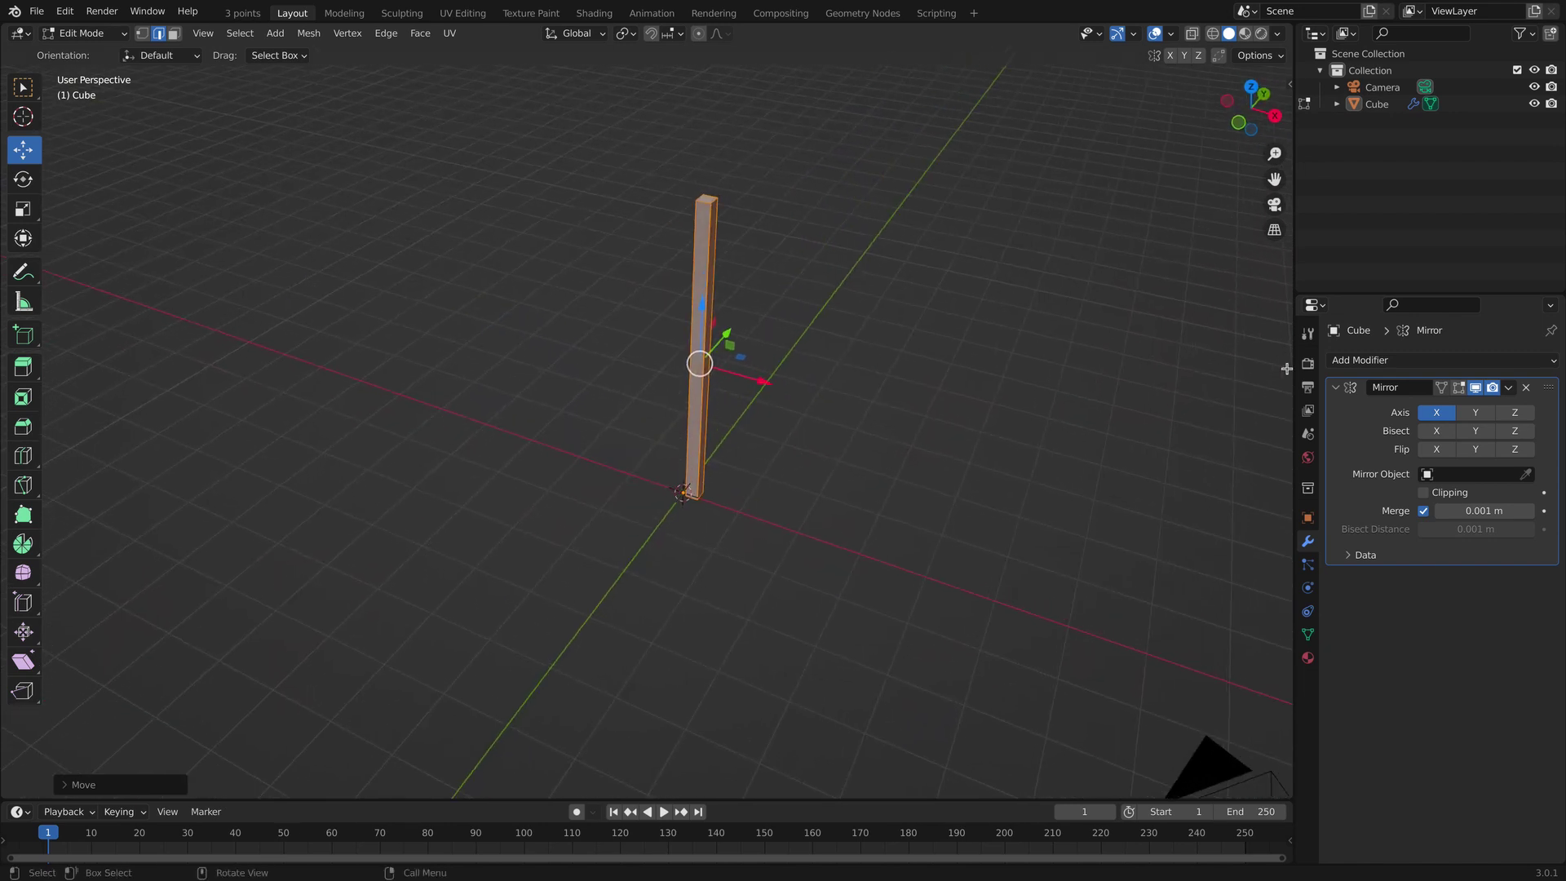
click(1458, 388)
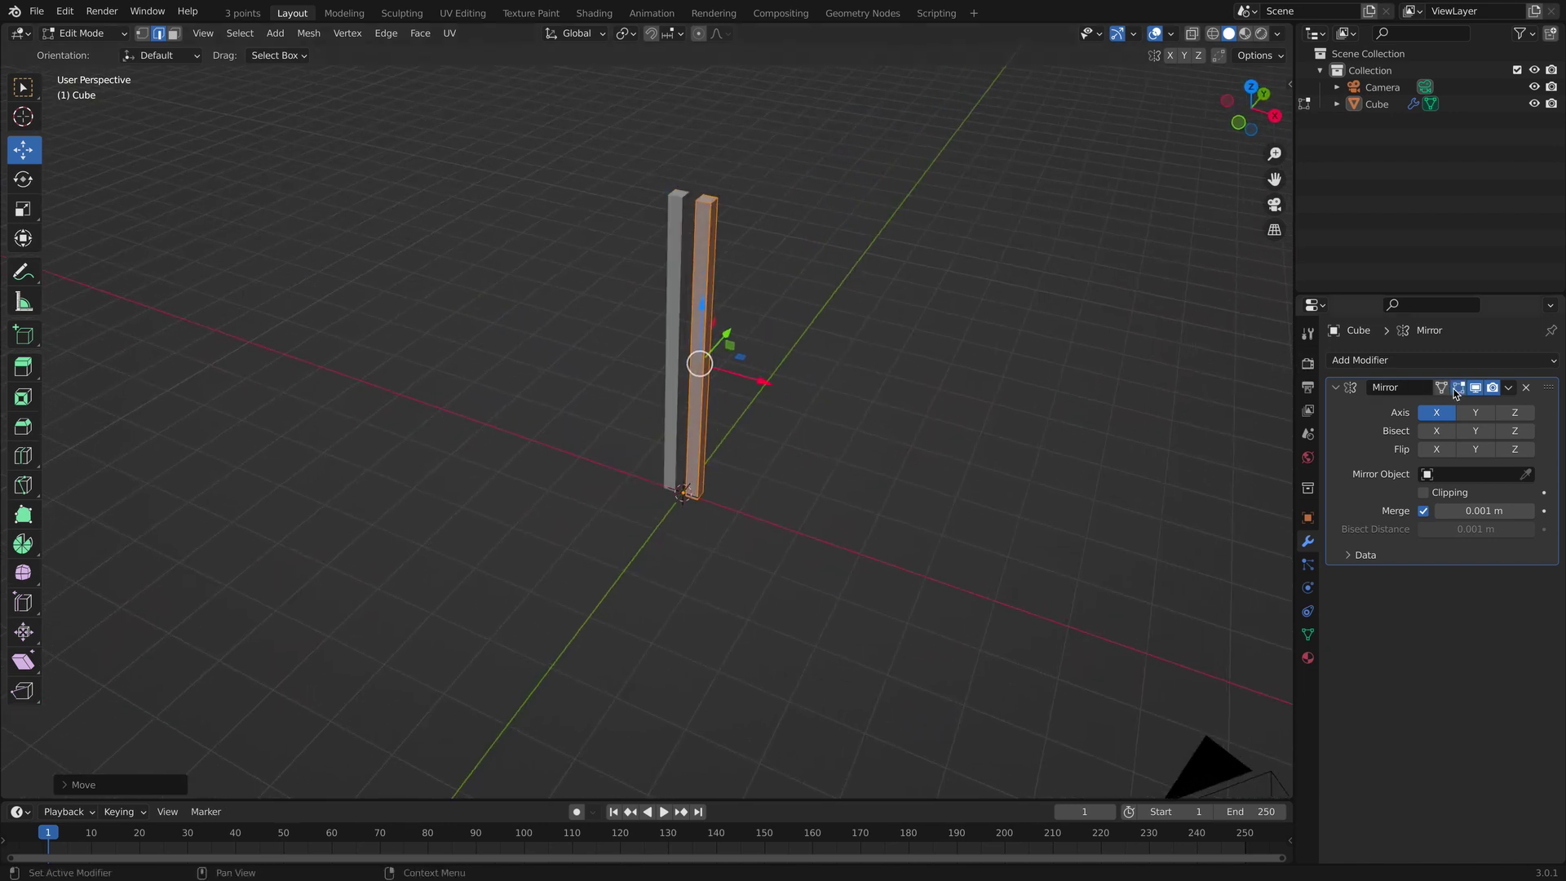
click(1526, 388)
click(1367, 361)
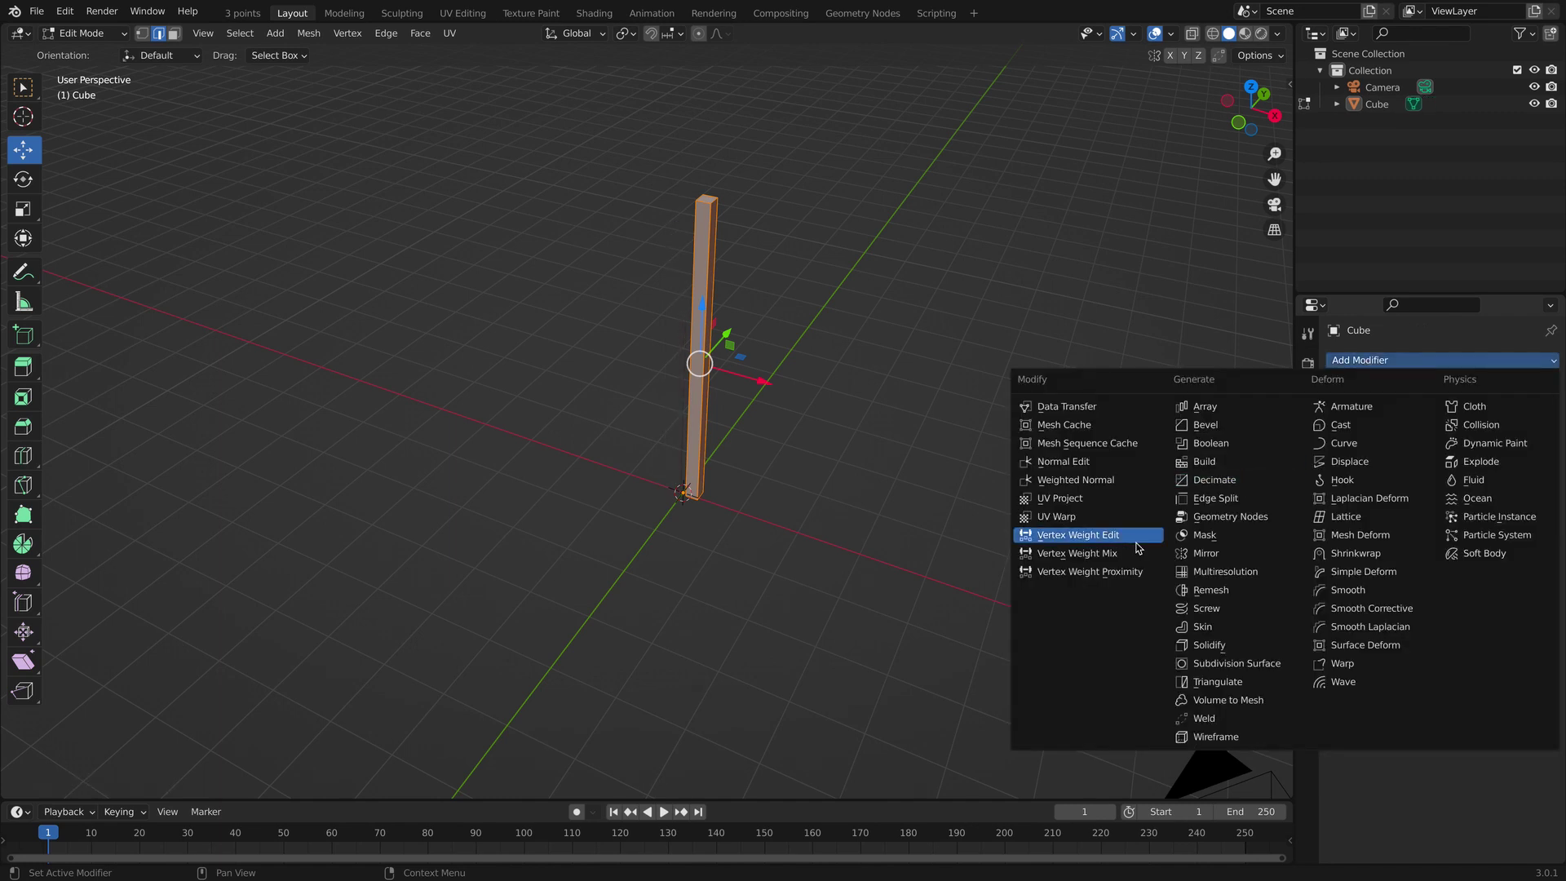
click(1195, 553)
middle_drag(782, 533, 824, 522)
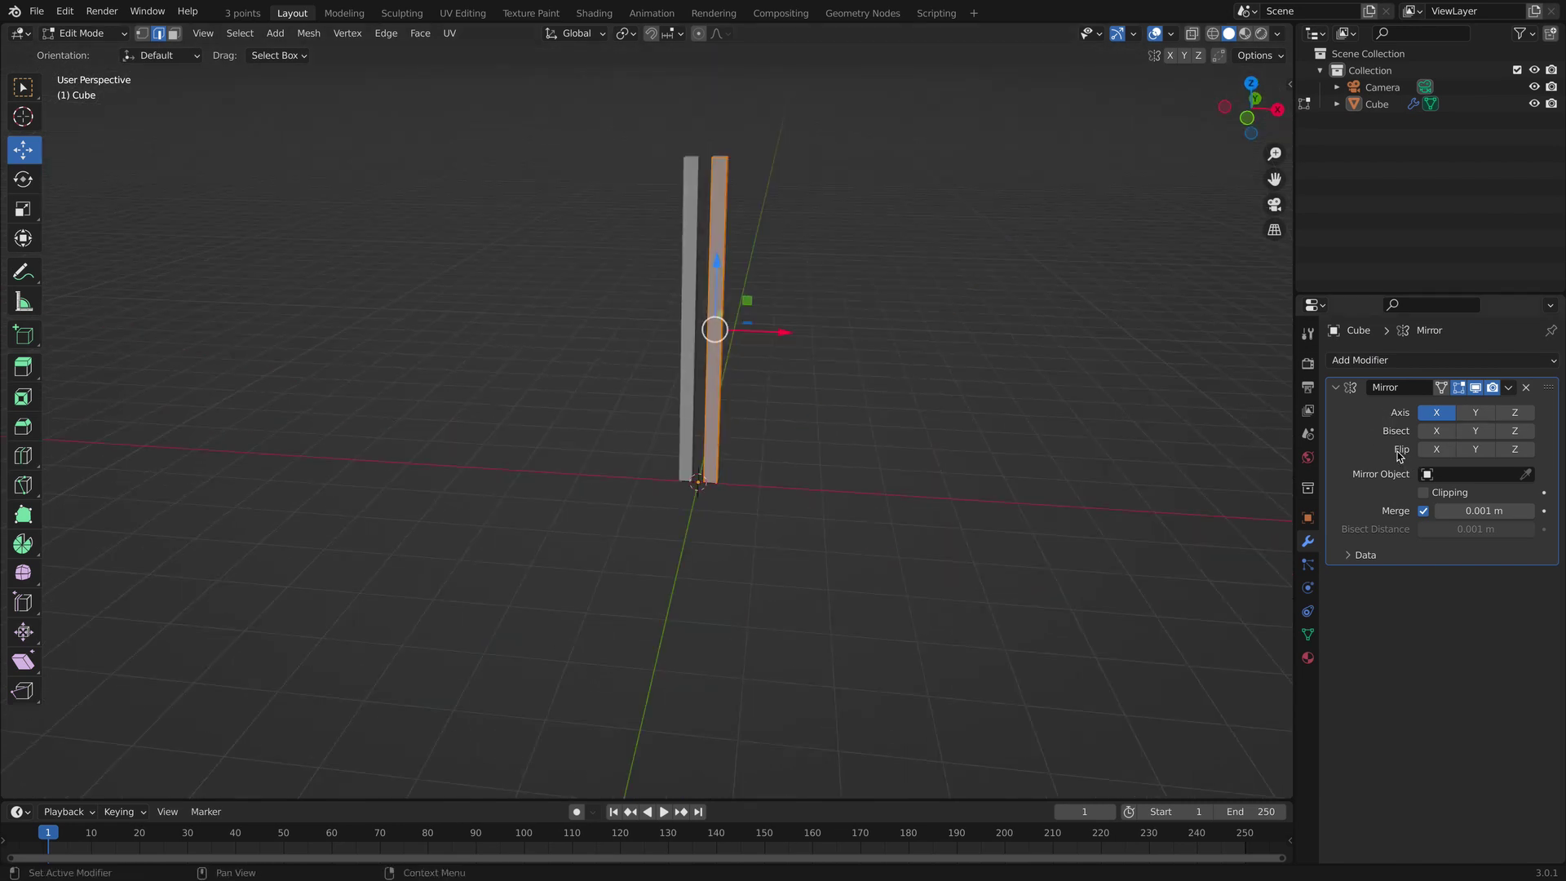
click(1509, 387)
right_click(1501, 410)
click(1508, 388)
middle_drag(902, 484, 587, 310)
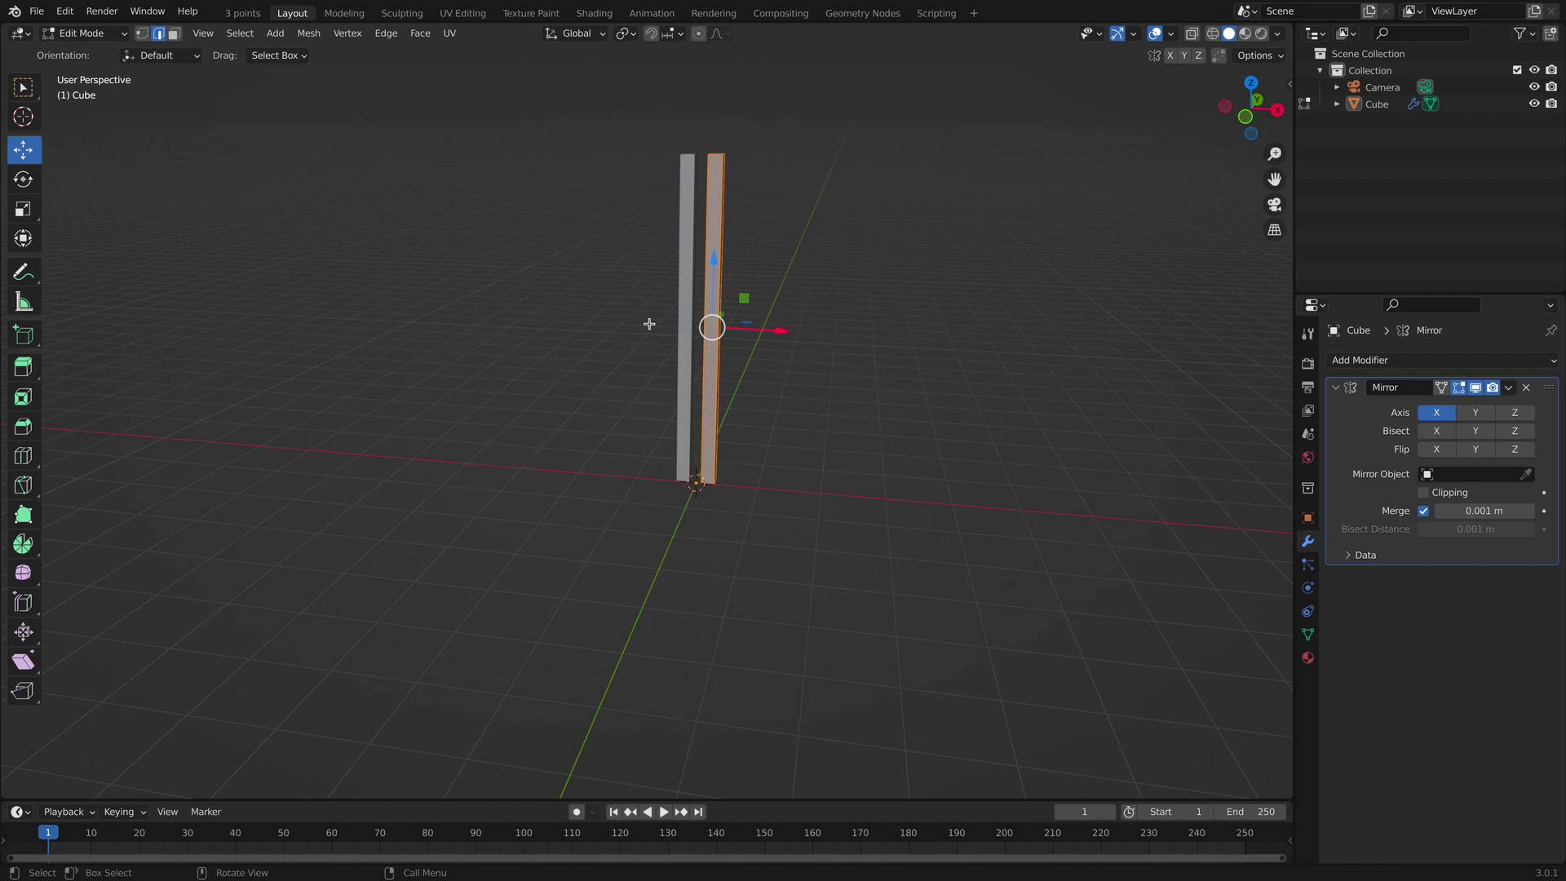
Switch to face select and scale the bars' selected lower ends narrower.
click(173, 34)
middle_drag(598, 368, 493, 444)
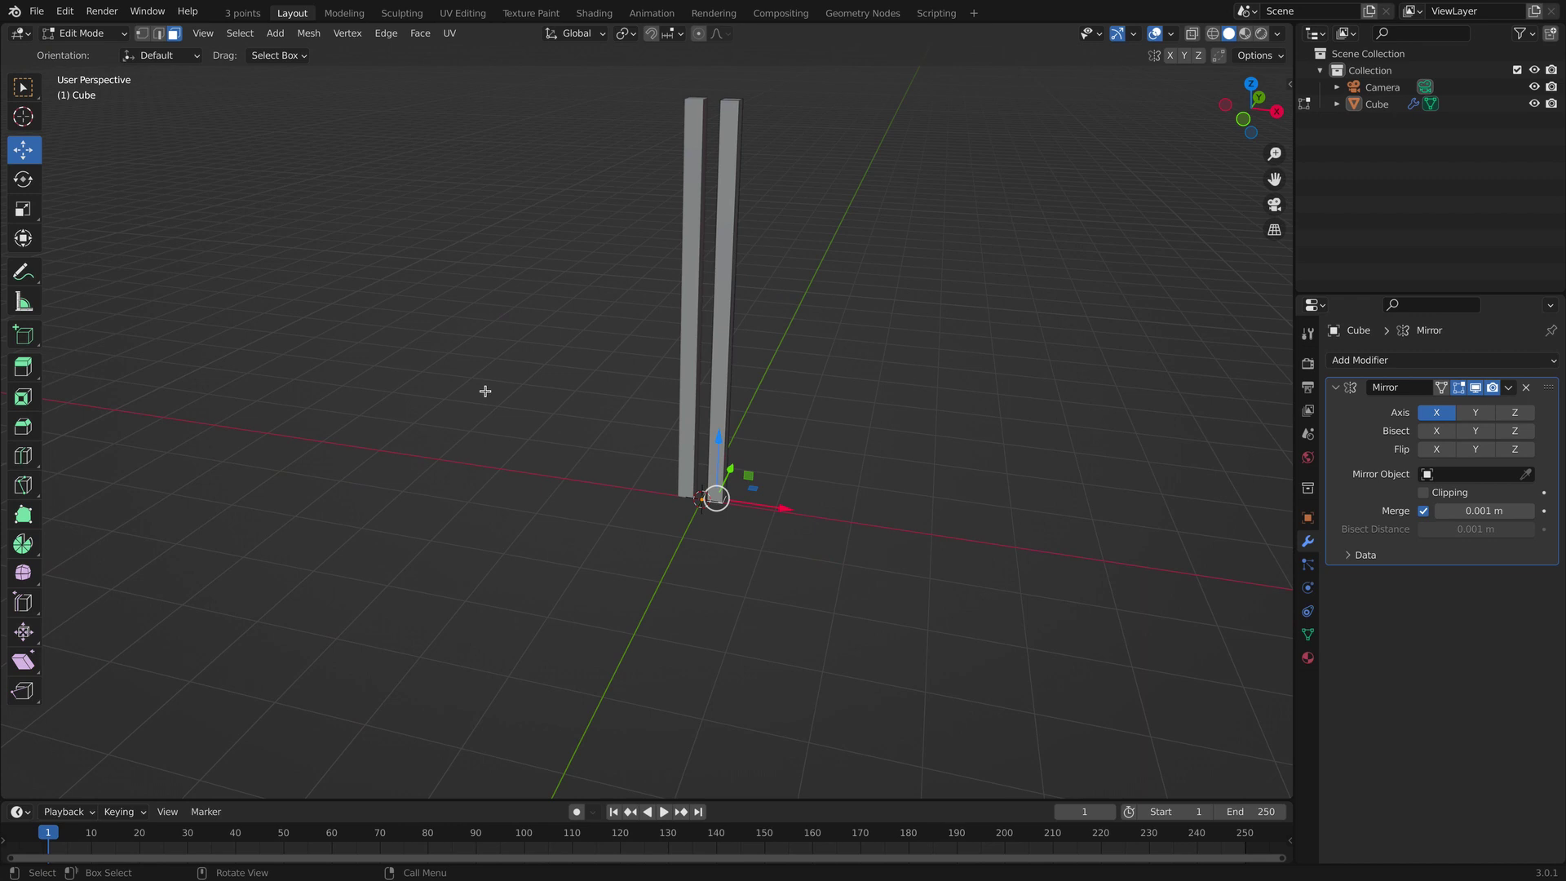
key(s)
click(619, 450)
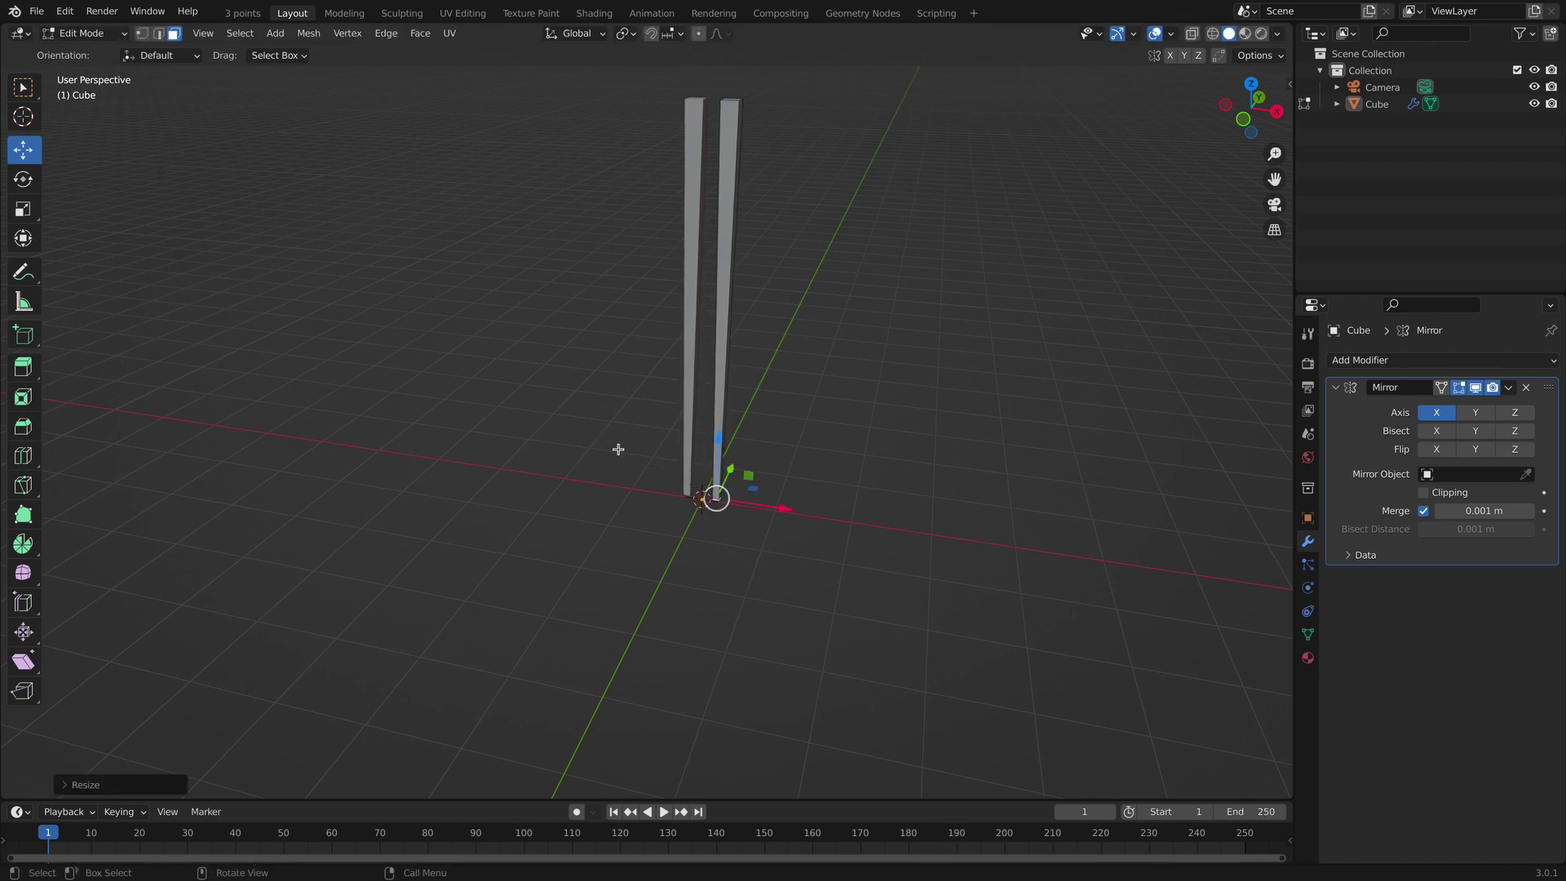
Shift the selected lower geometry along the vertical axis.
middle_drag(619, 449, 639, 384)
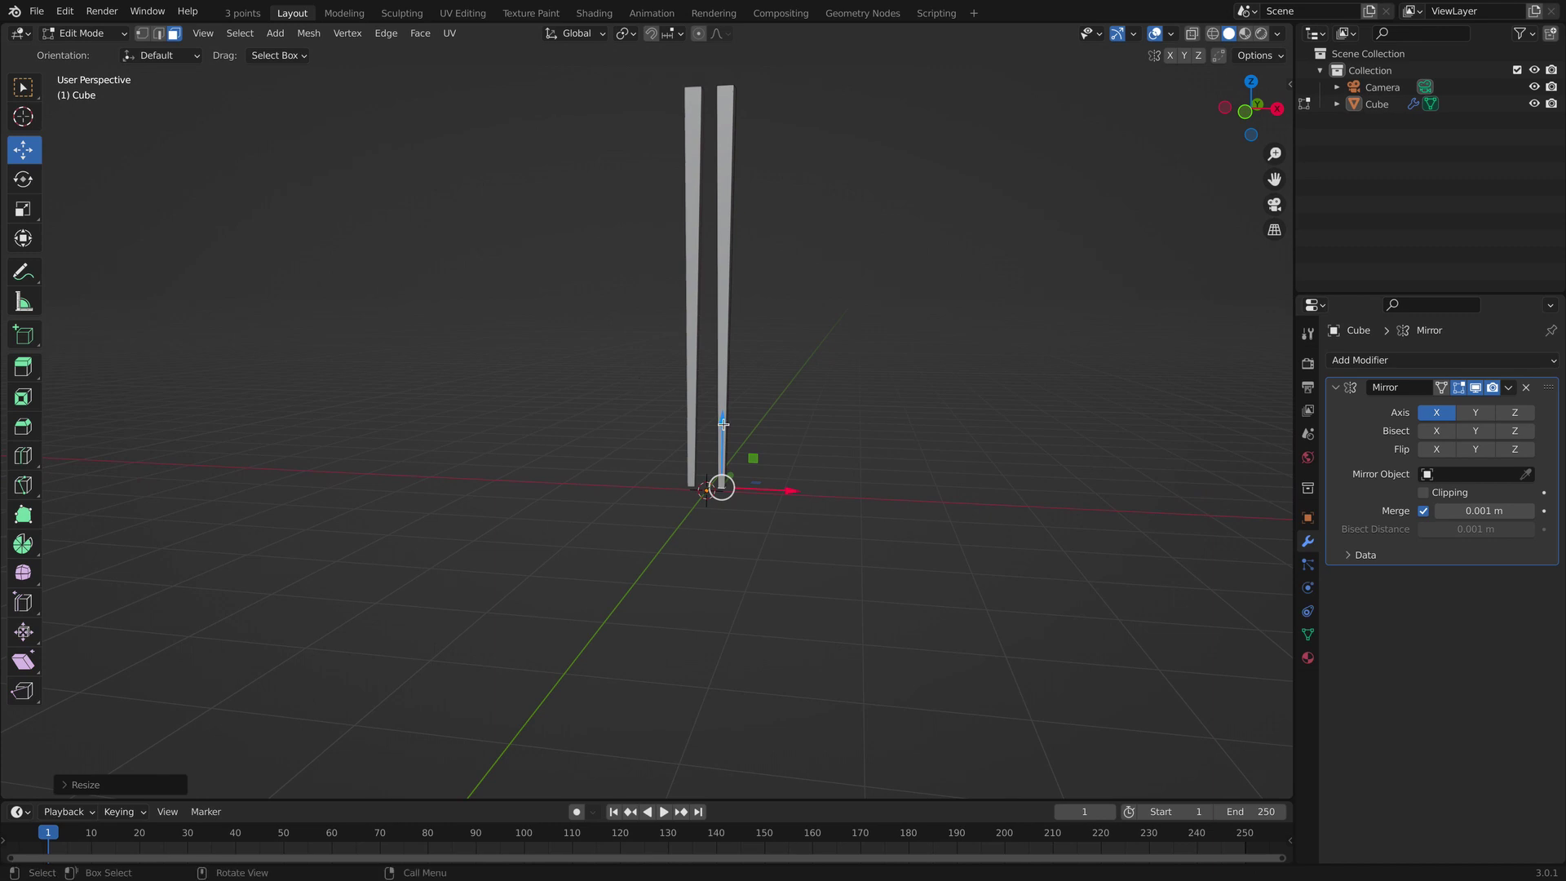
drag(723, 423, 721, 437)
middle_drag(721, 436, 601, 448)
scroll(623, 244, up, 2)
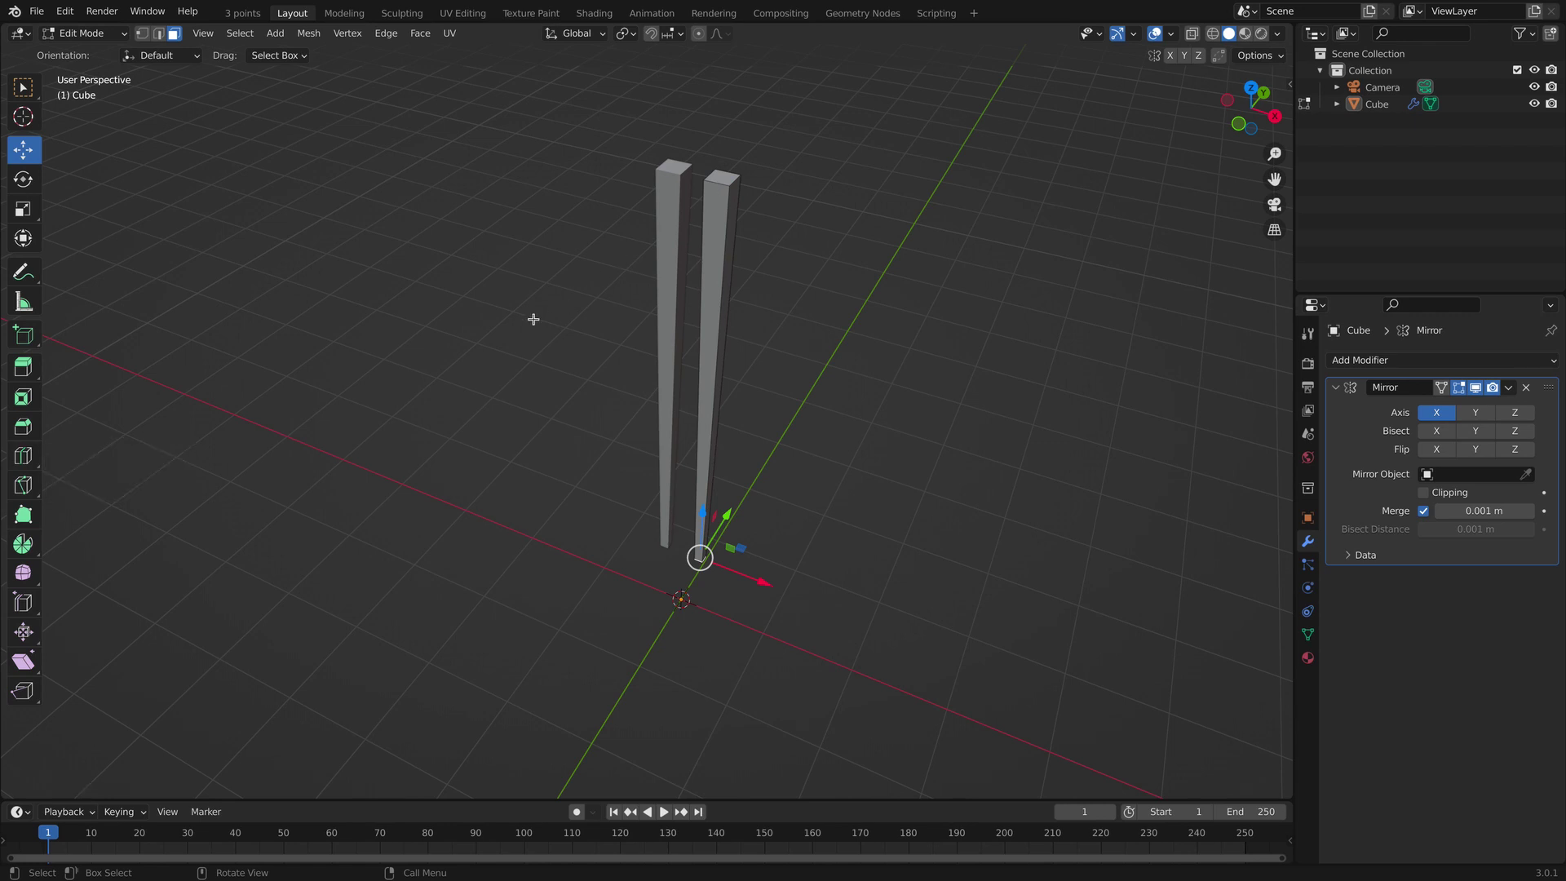
Add a lengthwise loop cut down the chopstick and slide it almost to one edge.
key(ctrl+r)
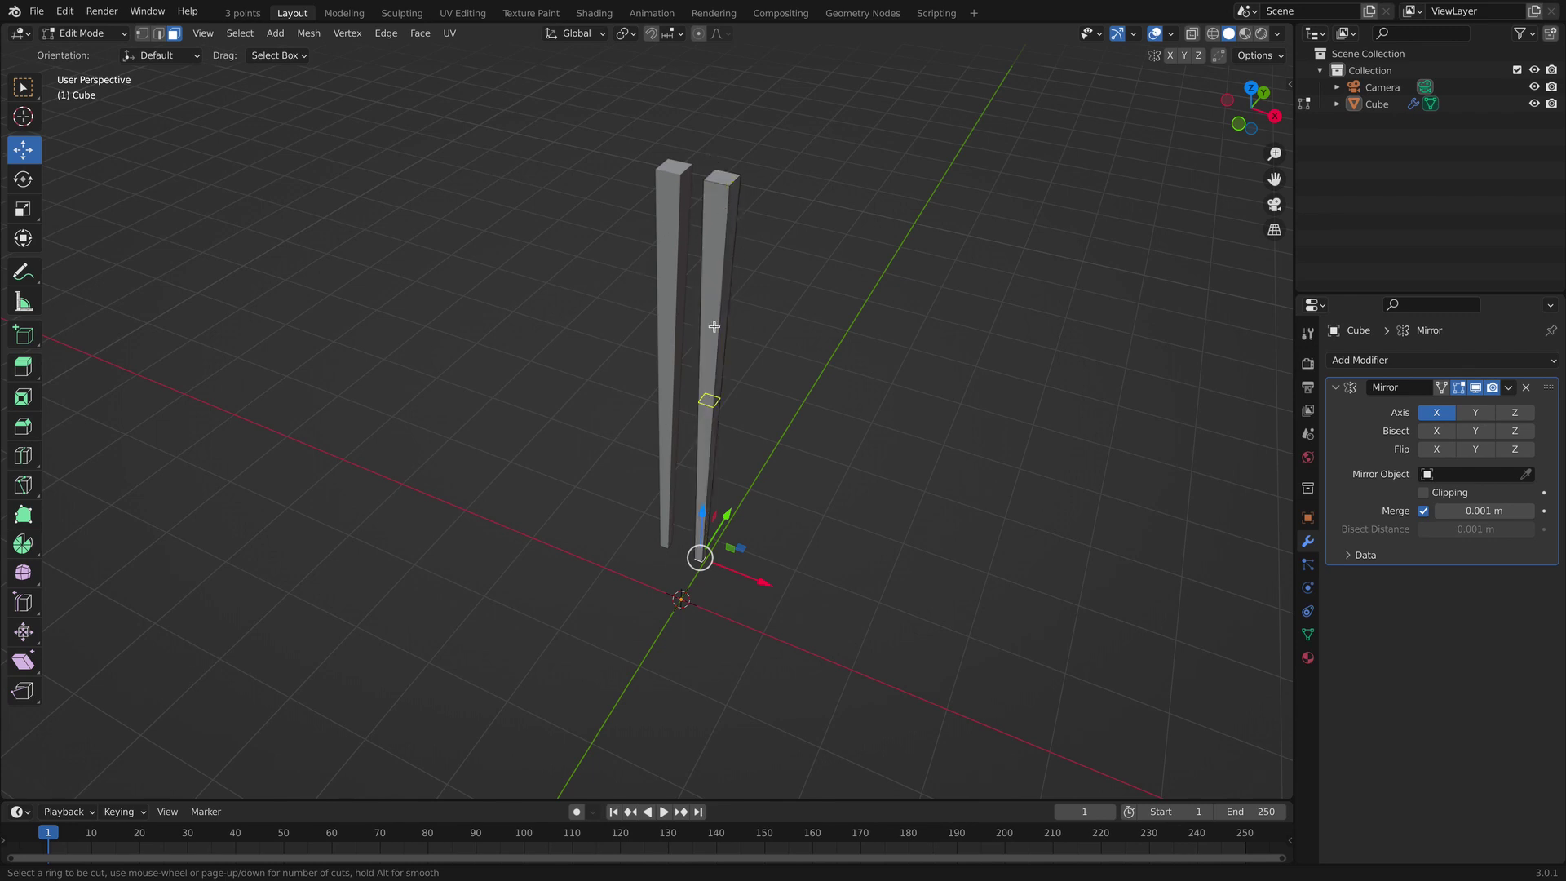
click(717, 174)
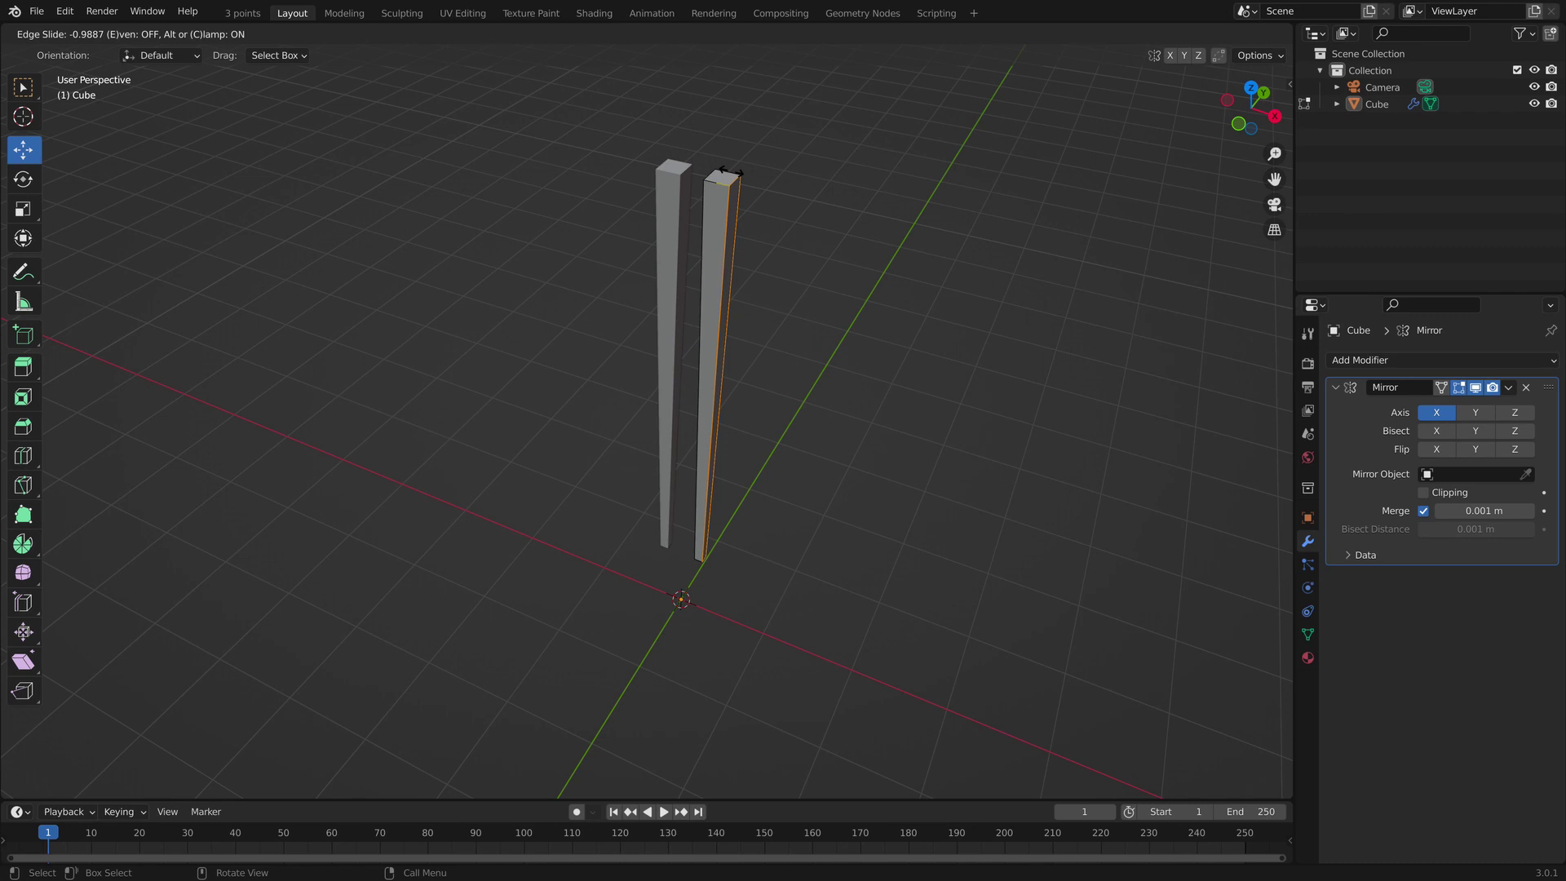
click(728, 167)
scroll(717, 123, up, 2)
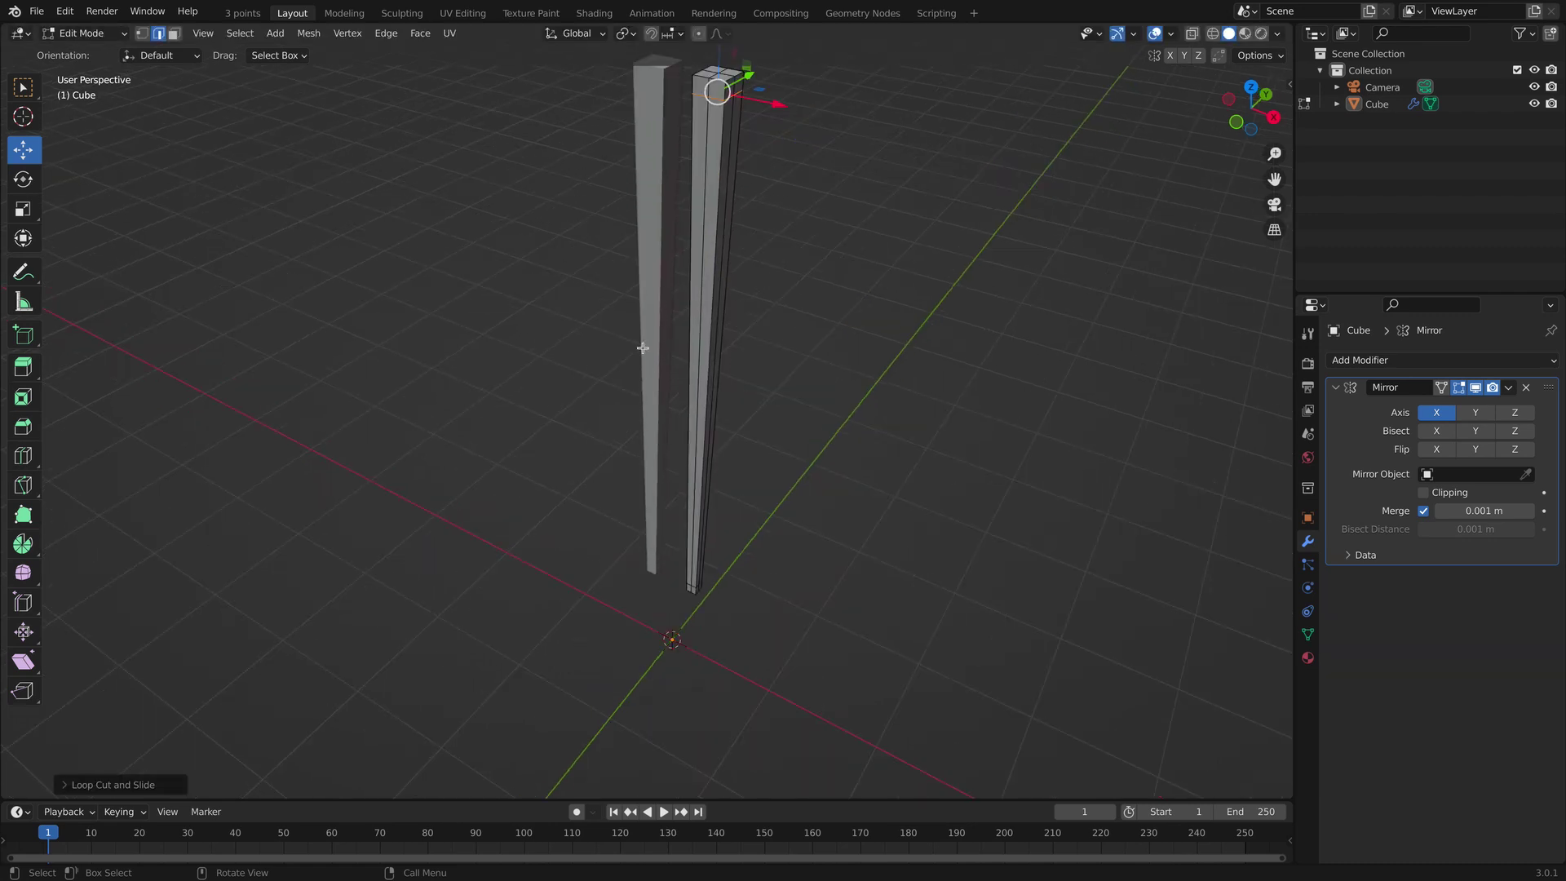
Add a Subdivision Surface modifier after Mirror and set Levels Viewport to 2.
click(1411, 363)
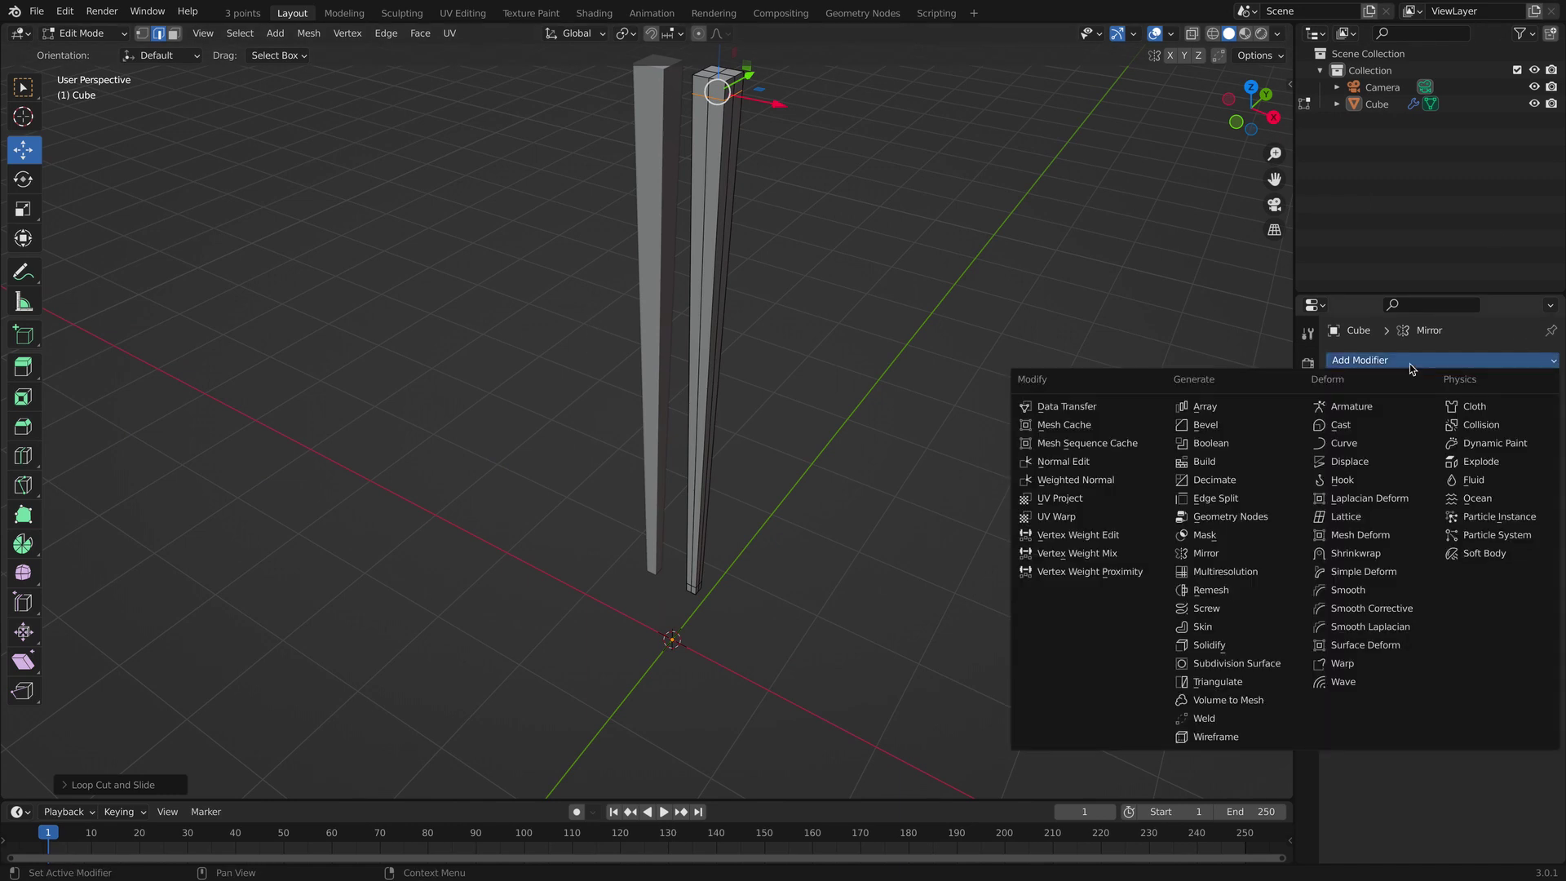
click(1191, 664)
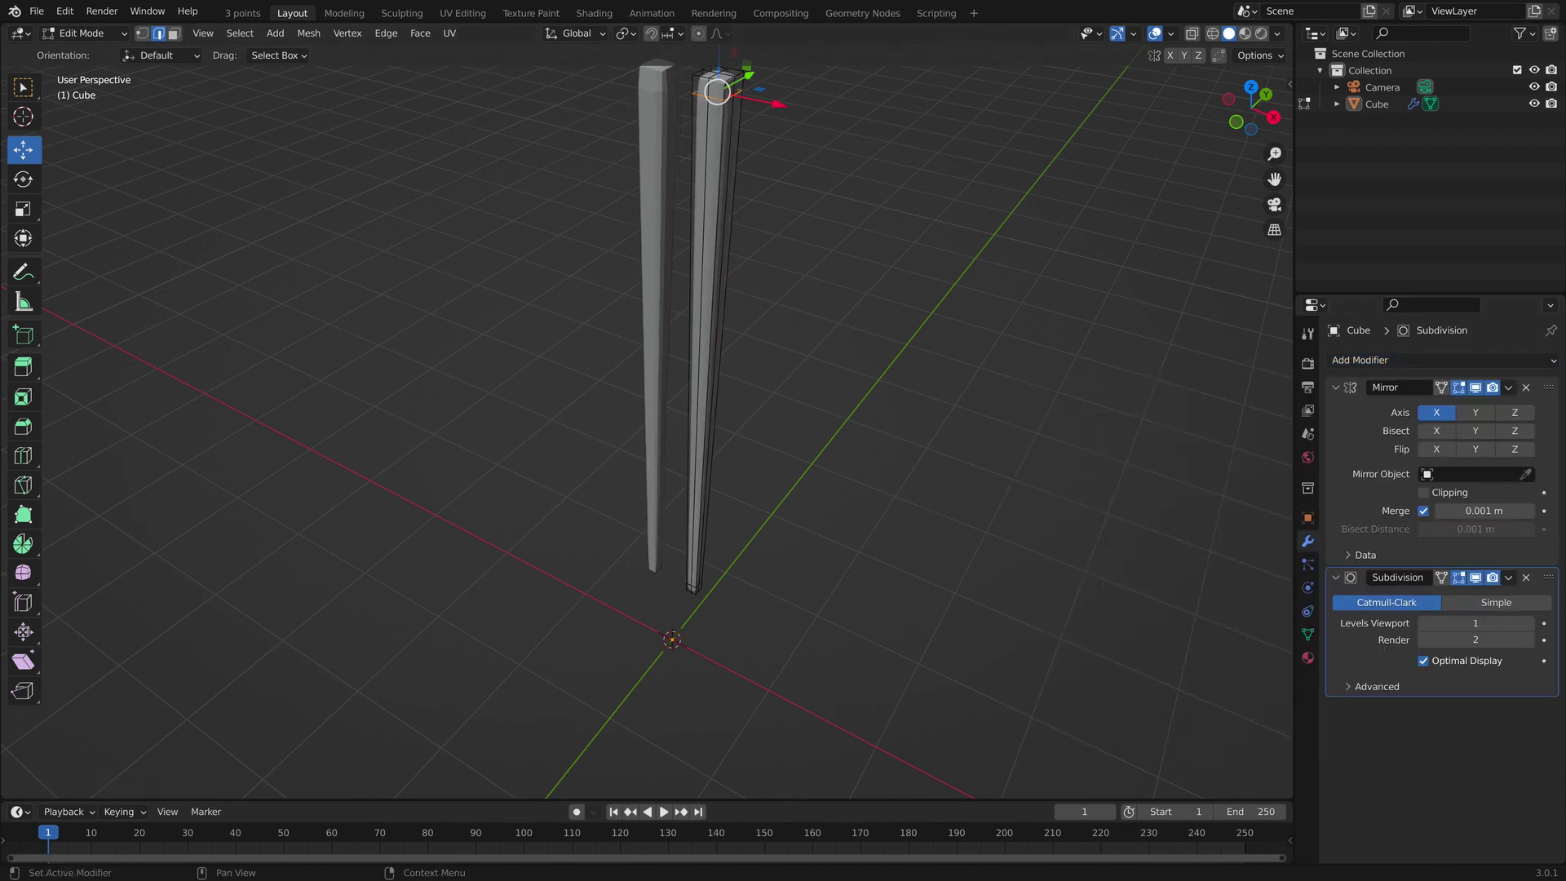
click(1529, 623)
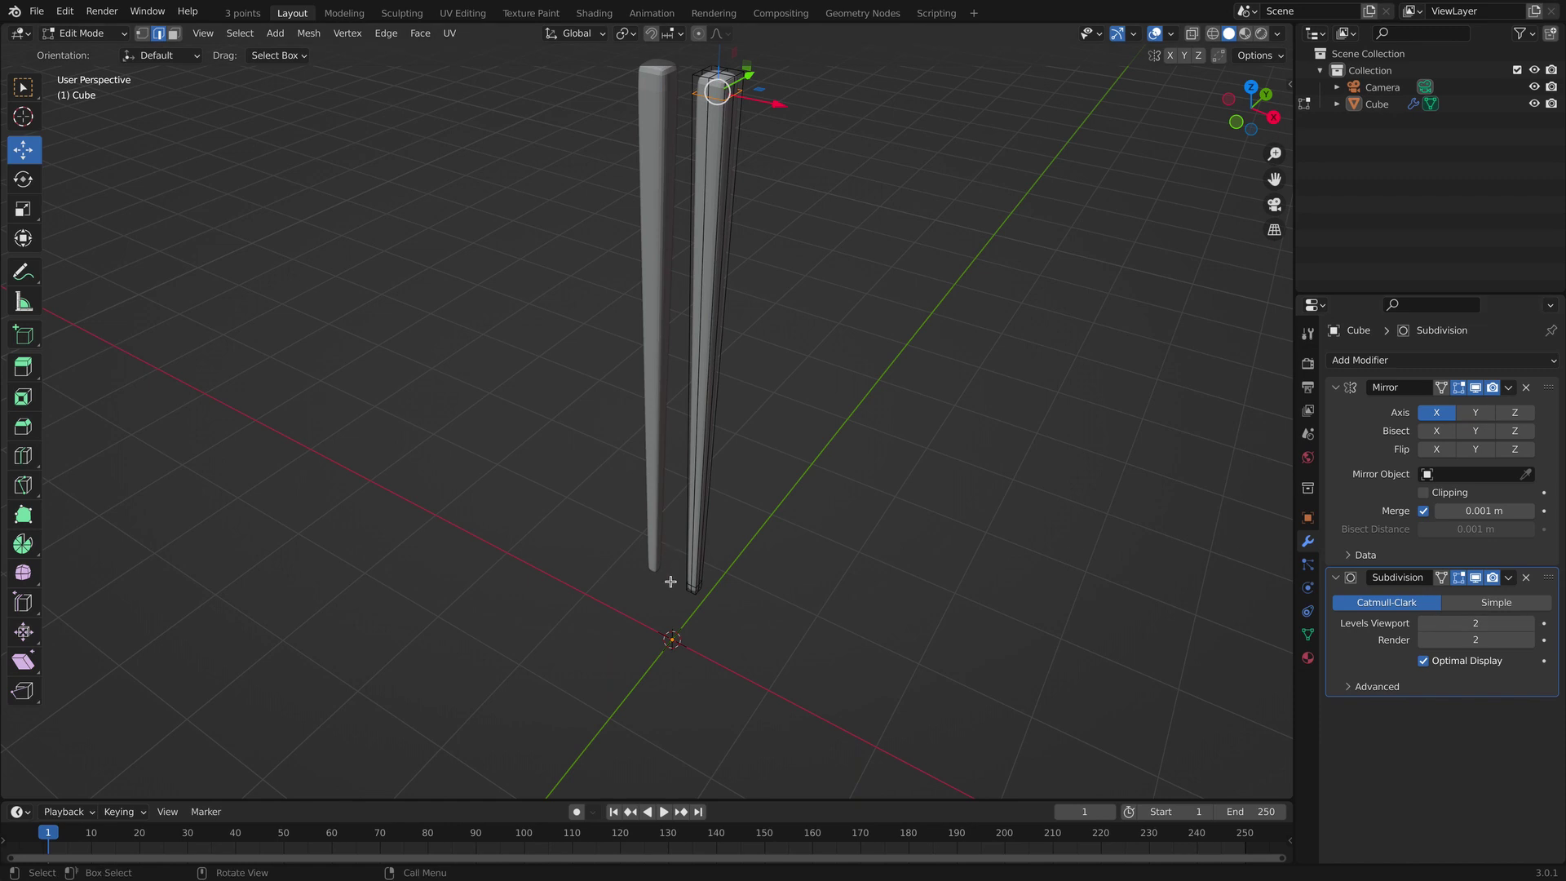
middle_drag(670, 581, 714, 598)
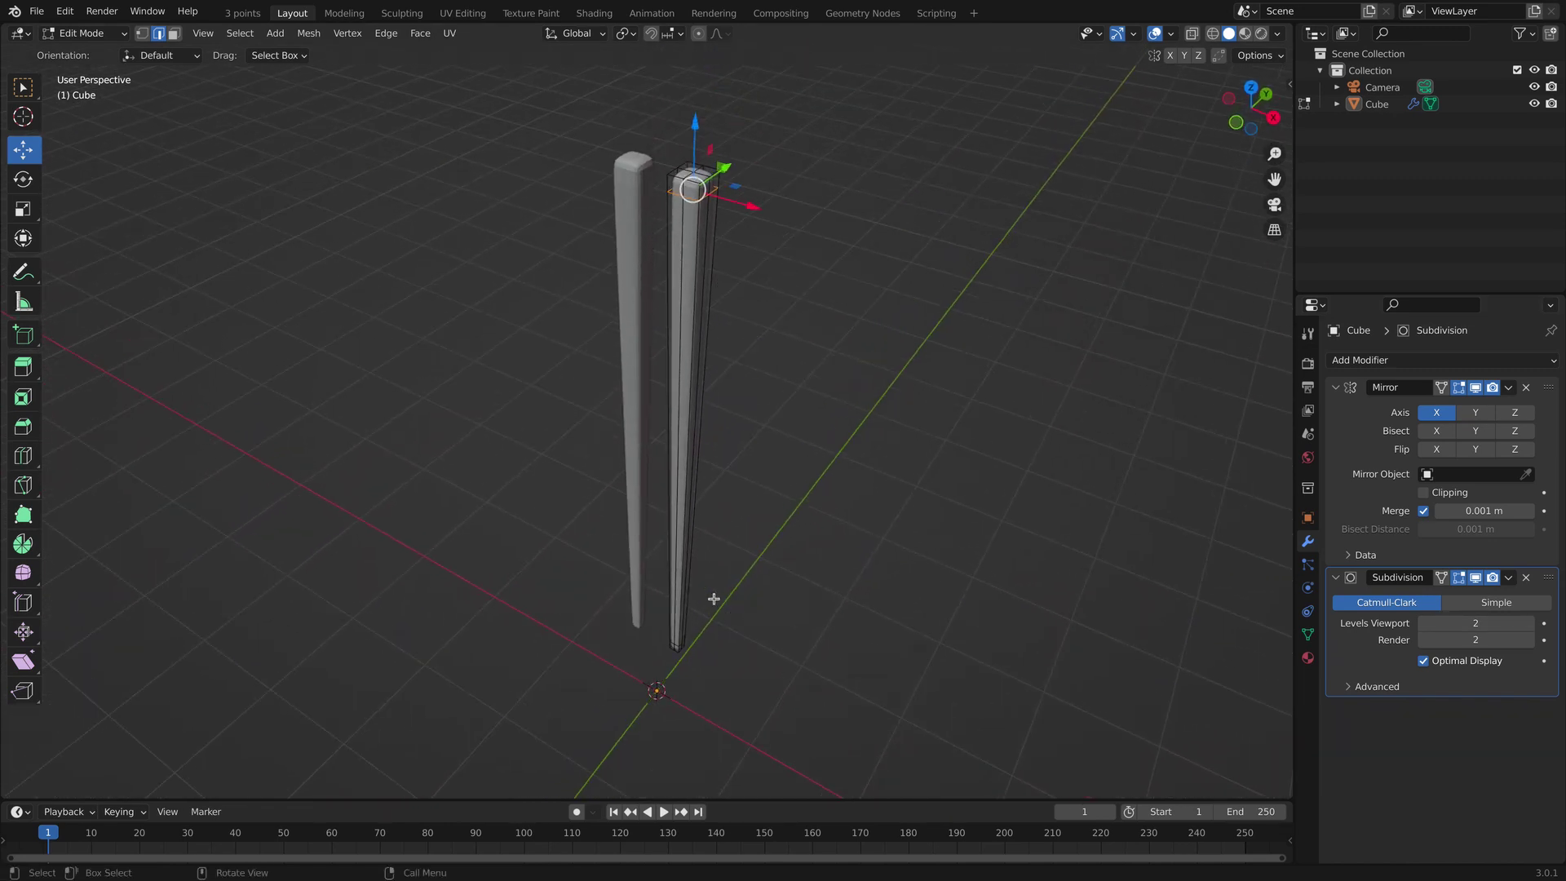
Return the cube to Object Mode and view the two smoothed chopsticks front-on.
click(103, 34)
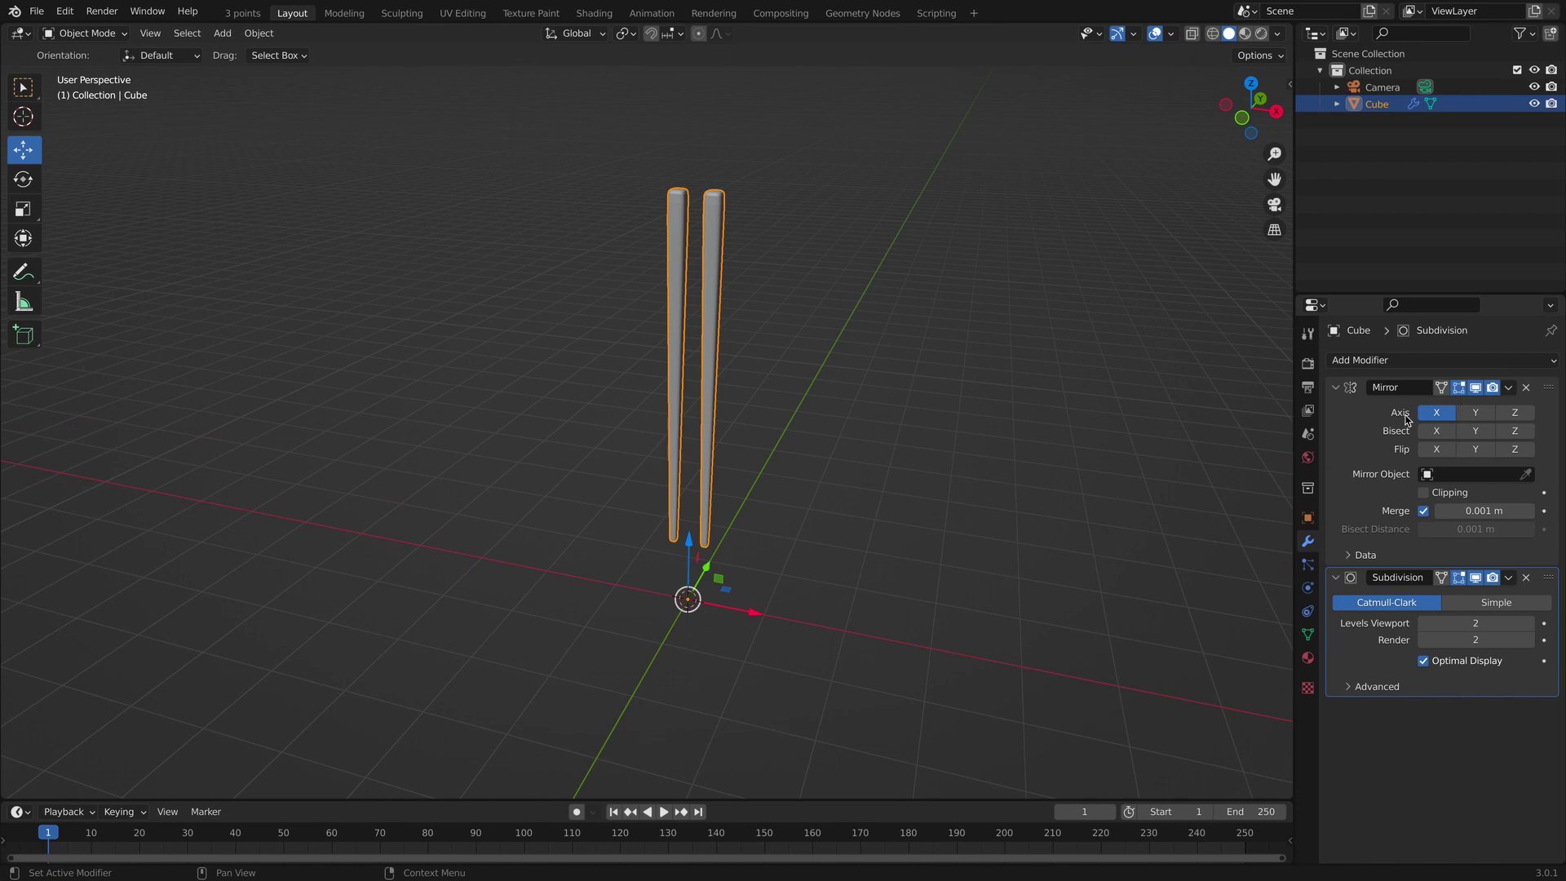
scroll(668, 450, up, 1)
scroll(668, 455, up, 1)
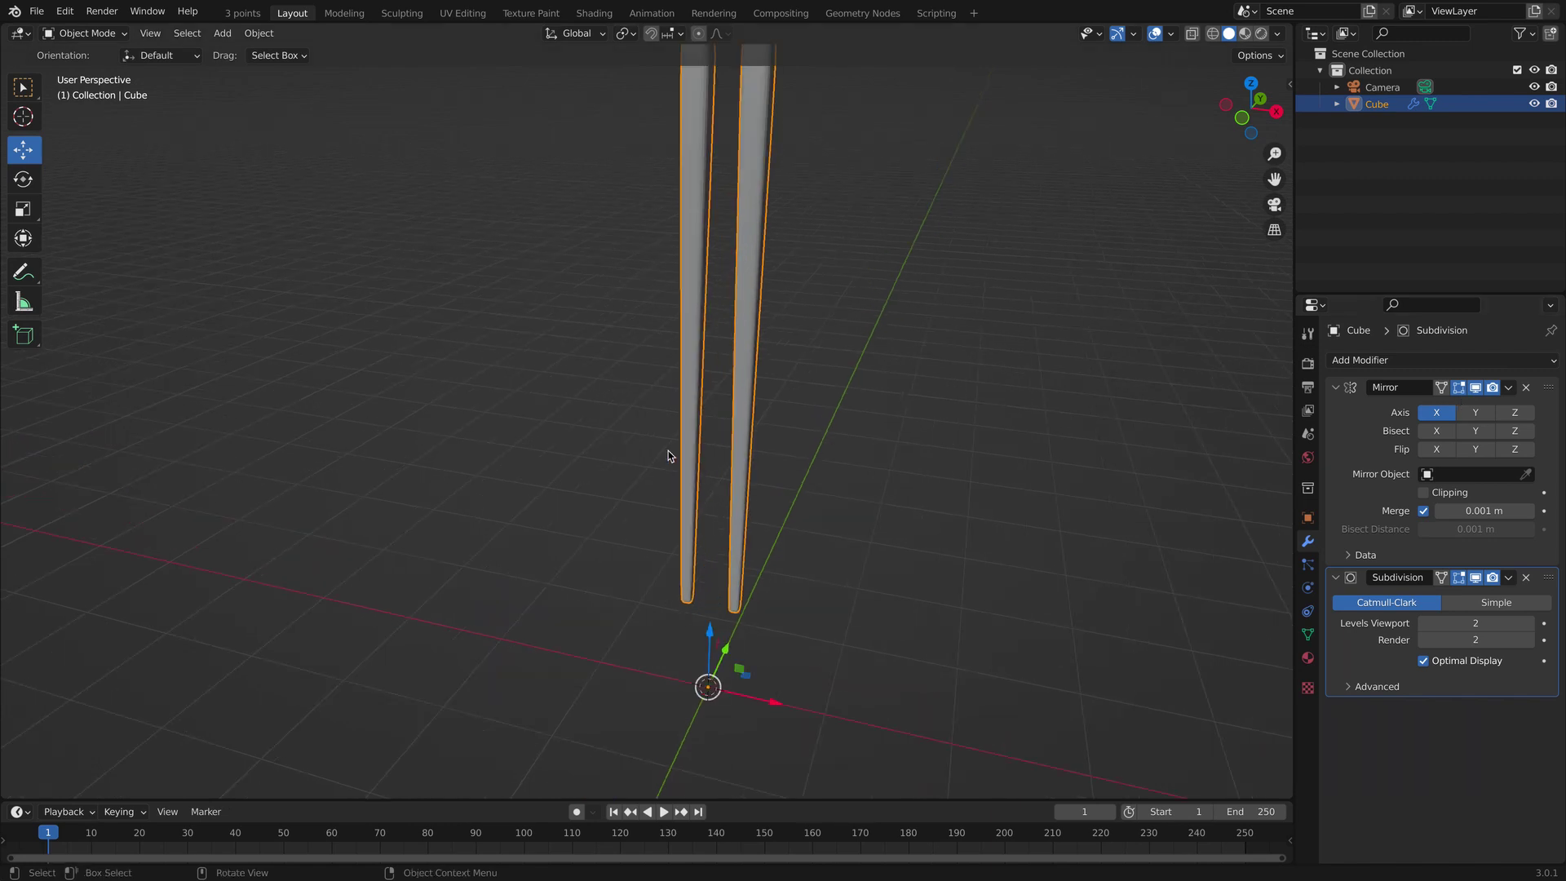
scroll(668, 450, down, 4)
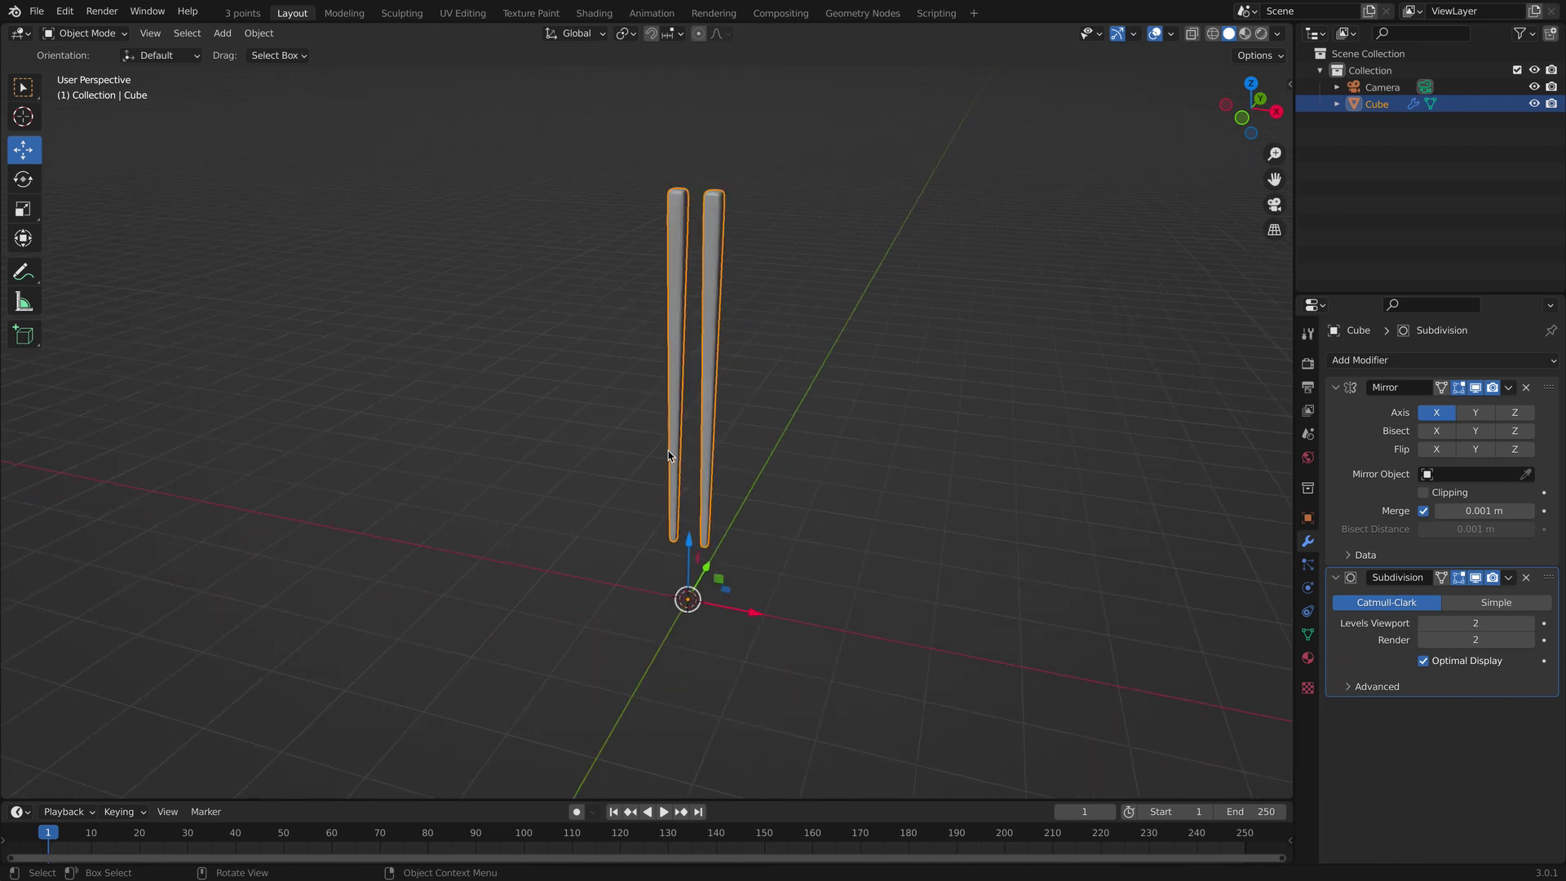
mouse_move(622, 463)
middle_down()
mouse_move(513, 447)
mouse_move(625, 446)
middle_up()
scroll(626, 450, up, 1)
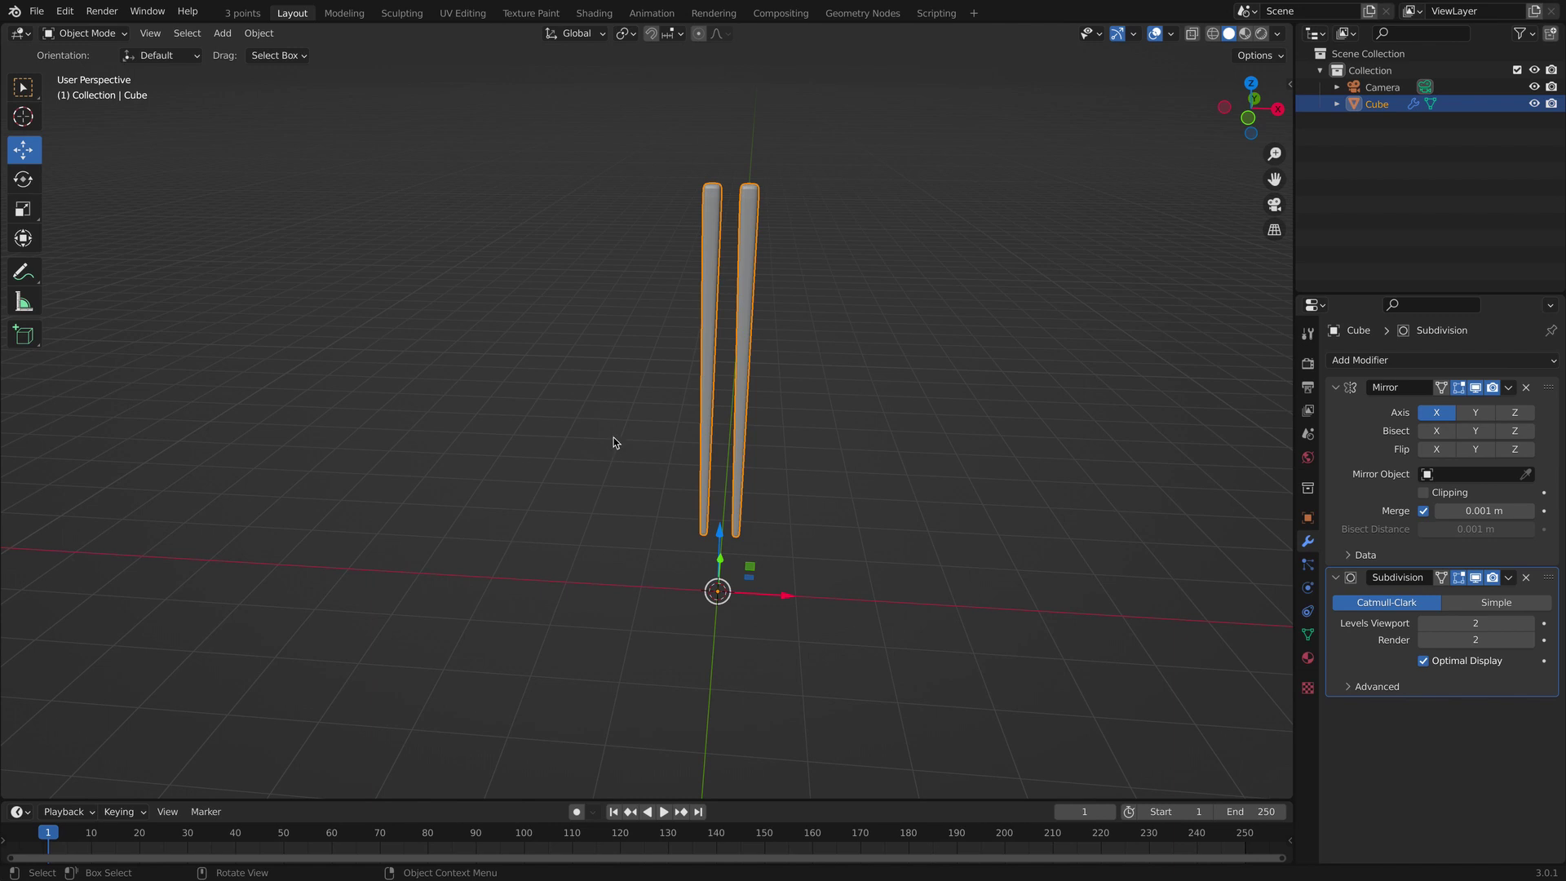
middle_drag(612, 437, 520, 443)
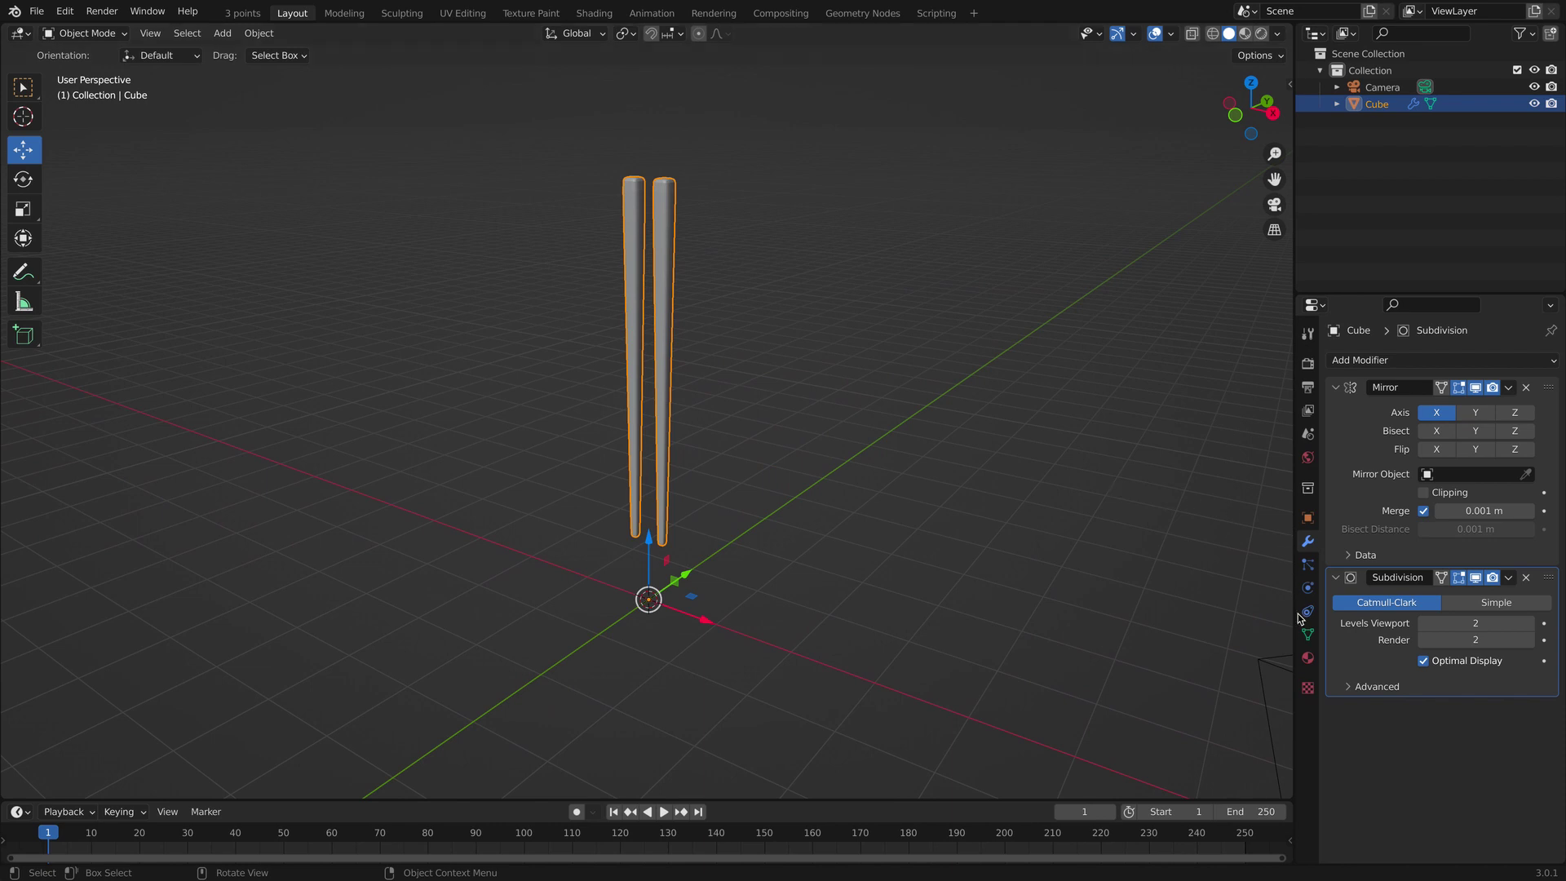
Create a new material with an orange base colour (H 0.046, S 0.741, V 0.800).
click(1309, 663)
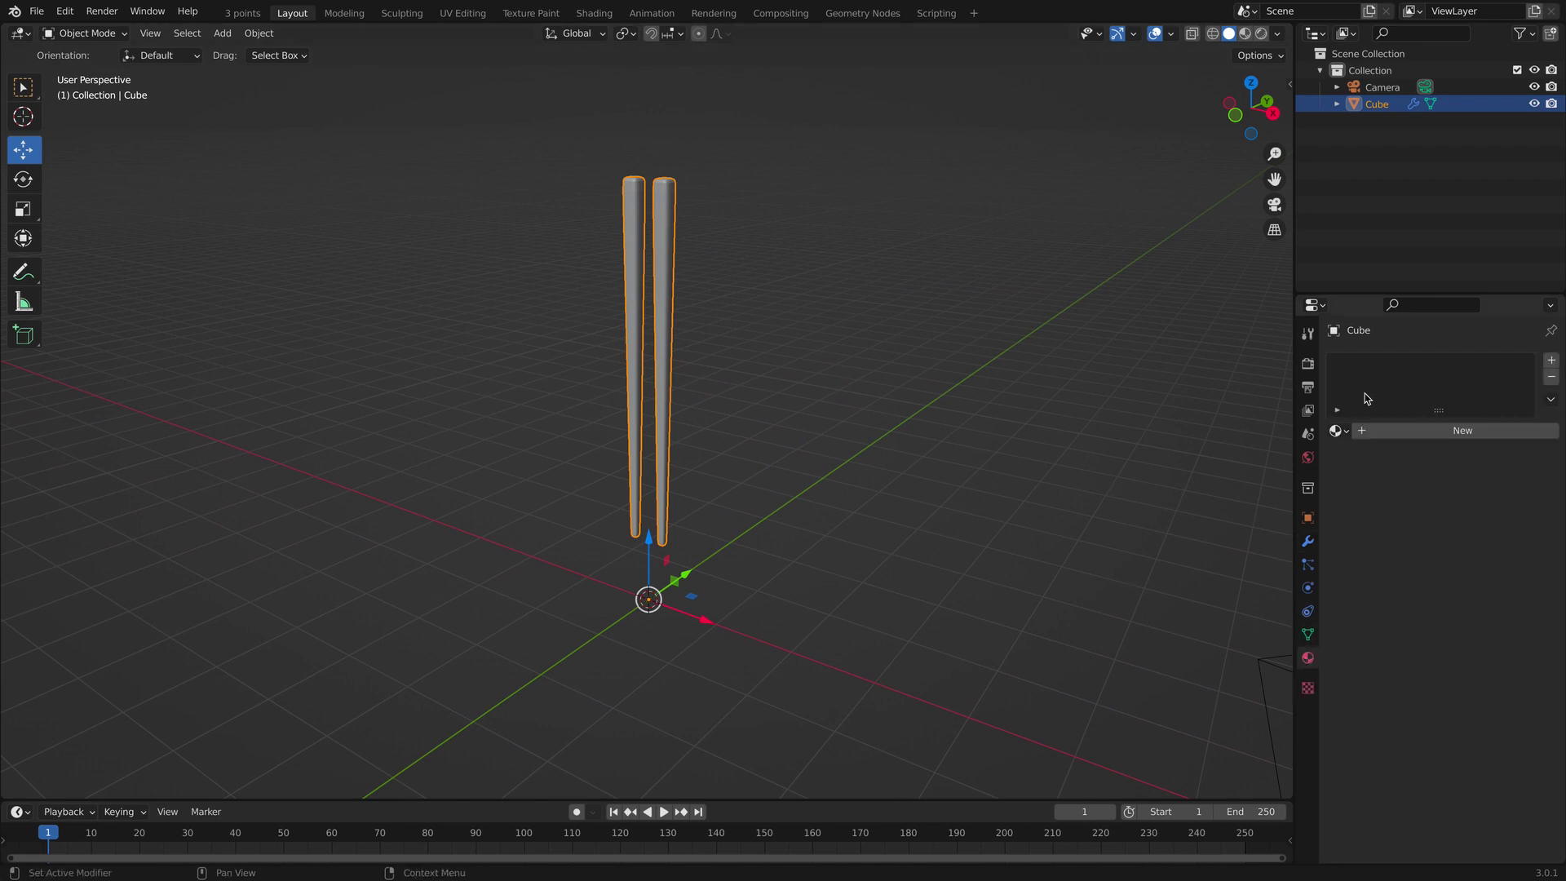
click(1393, 436)
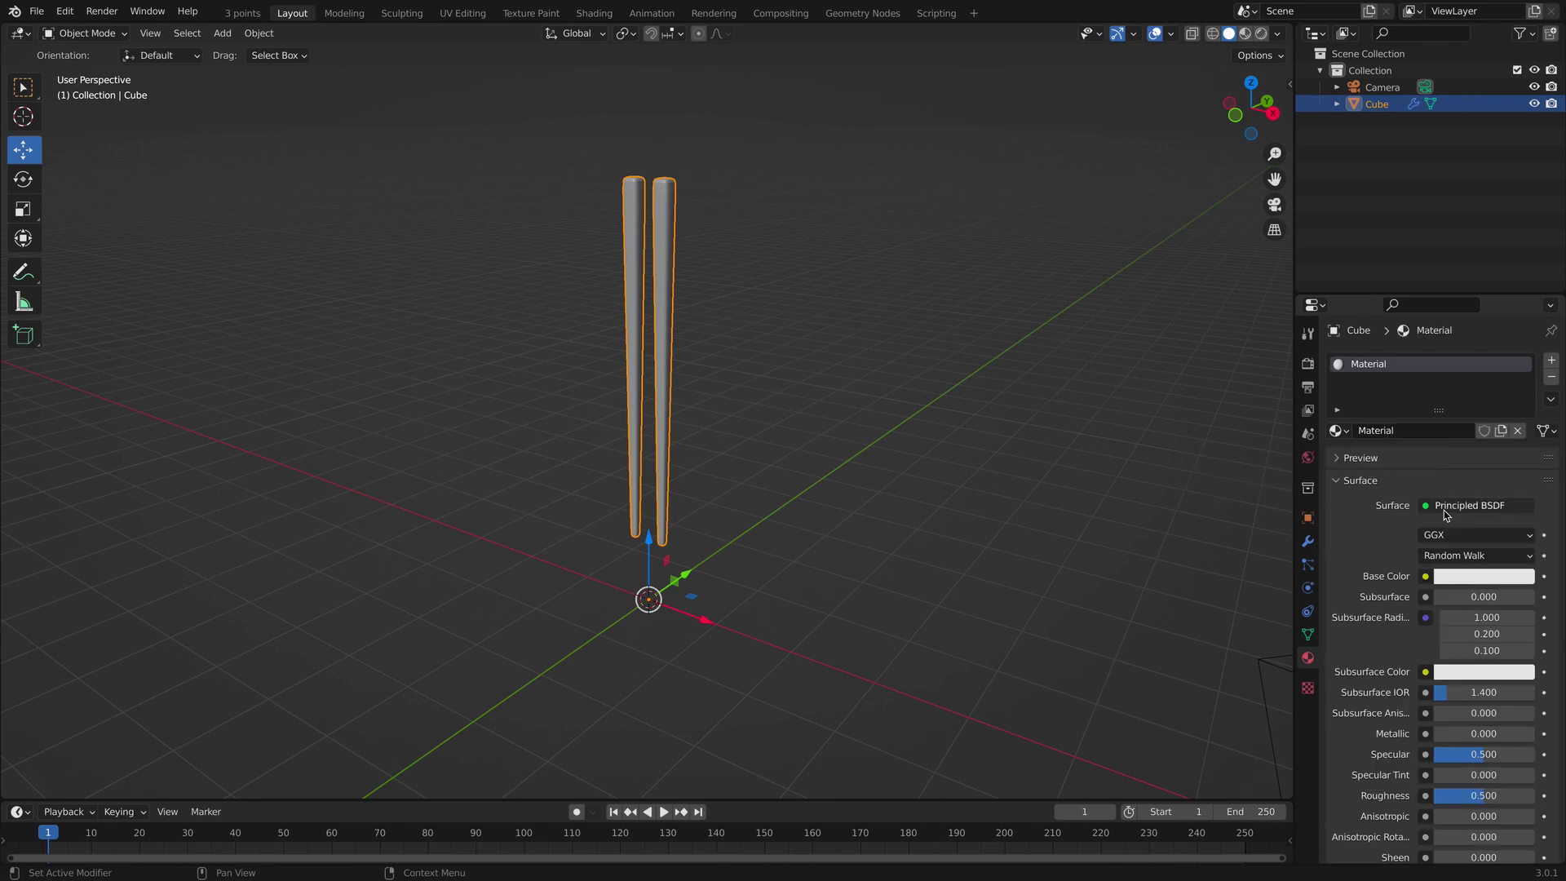
click(1458, 577)
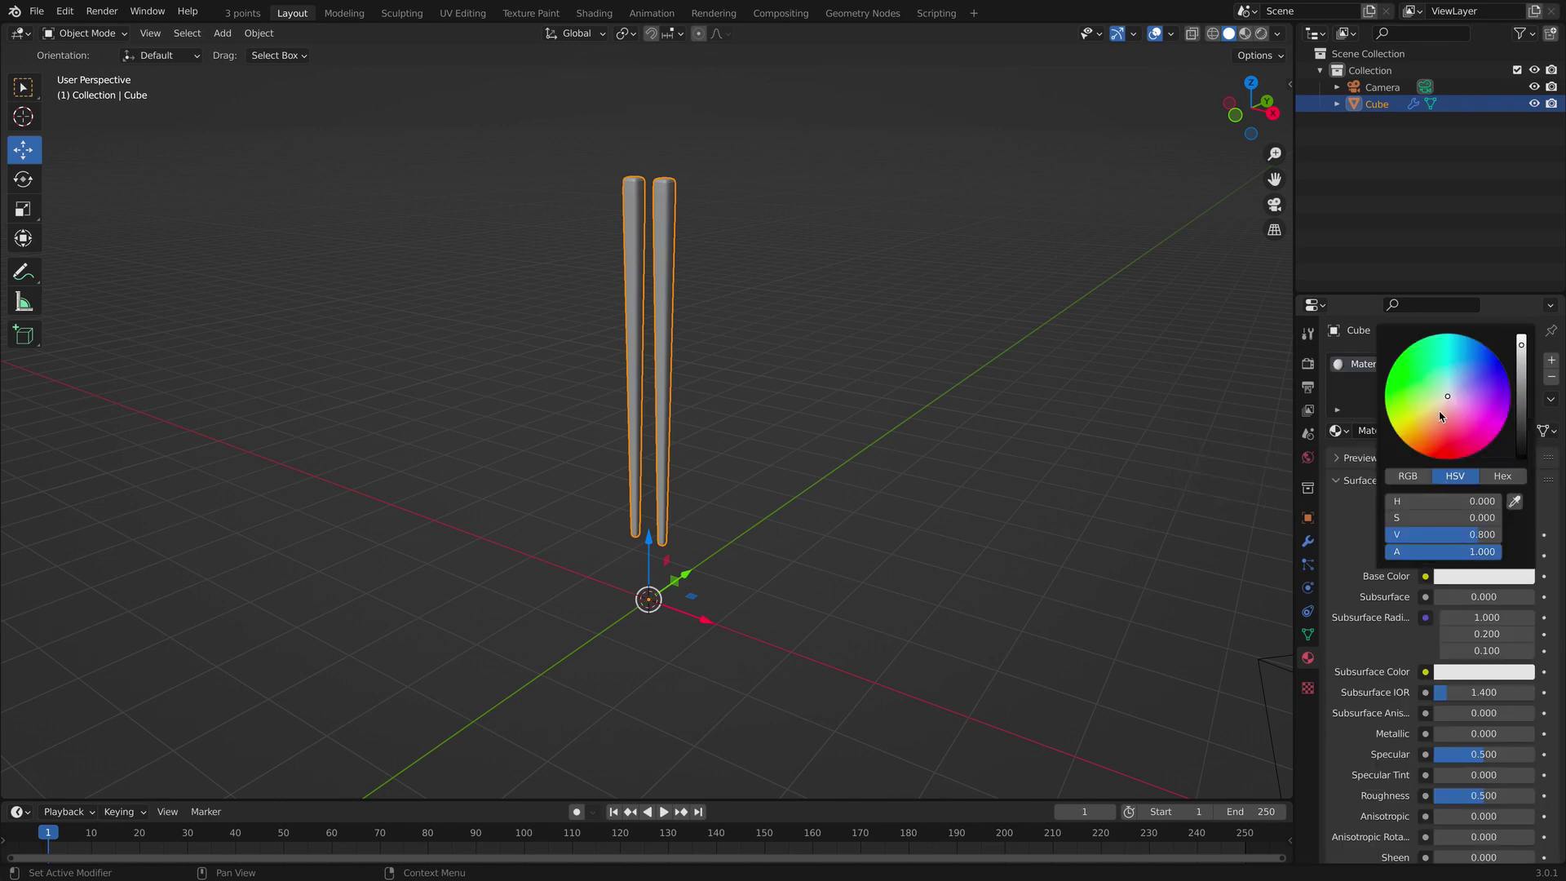
drag(1441, 417, 1437, 423)
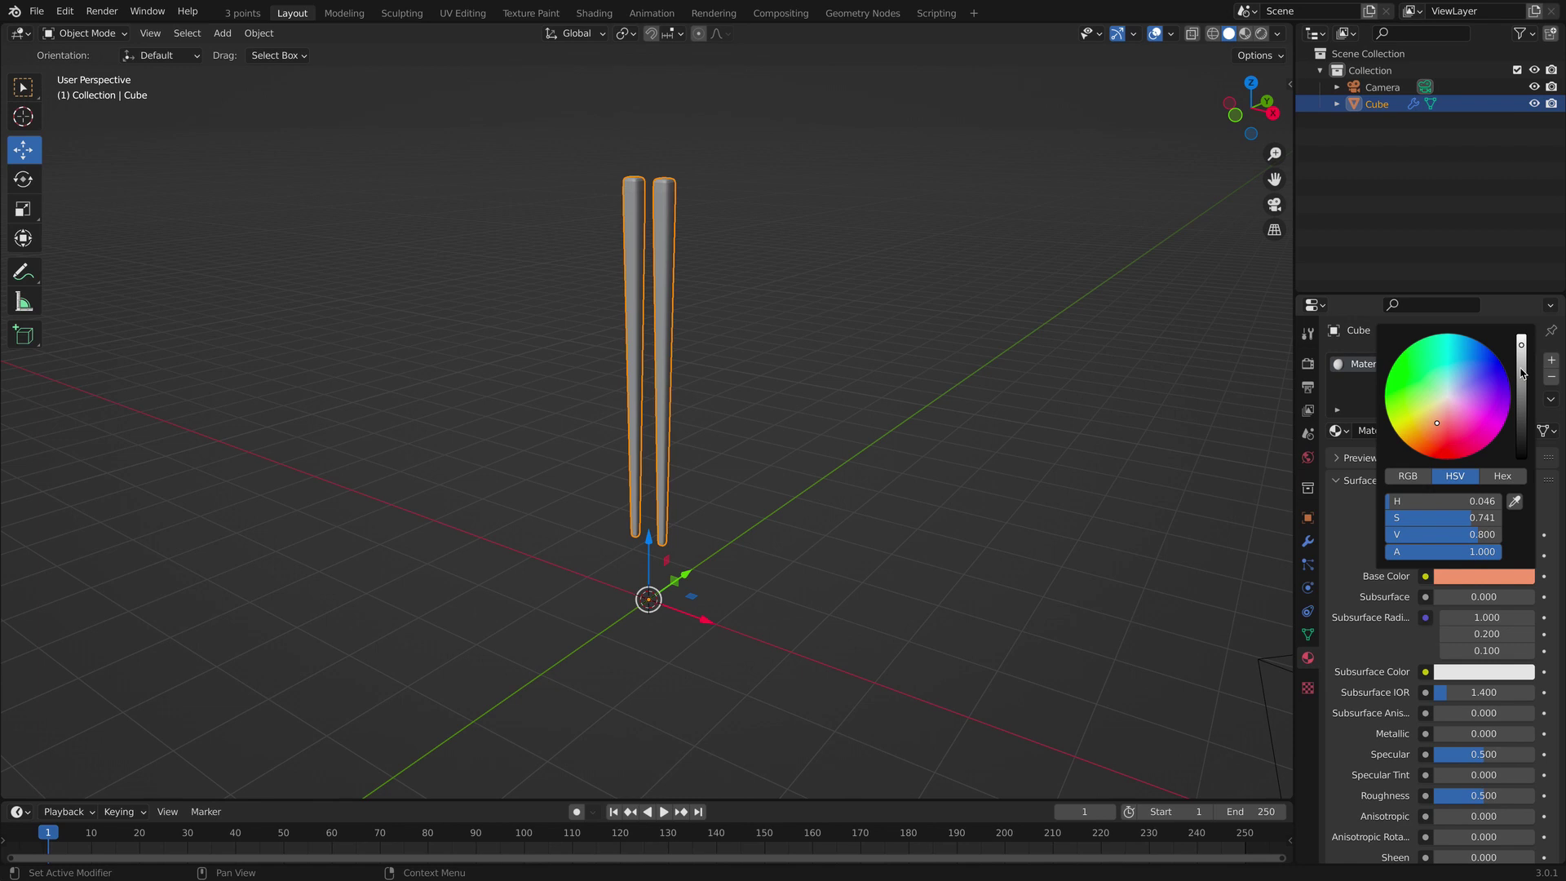
click(916, 494)
Reselect both chopsticks, view them from above, and switch the viewport to Material Preview shading.
scroll(512, 385, up, 1)
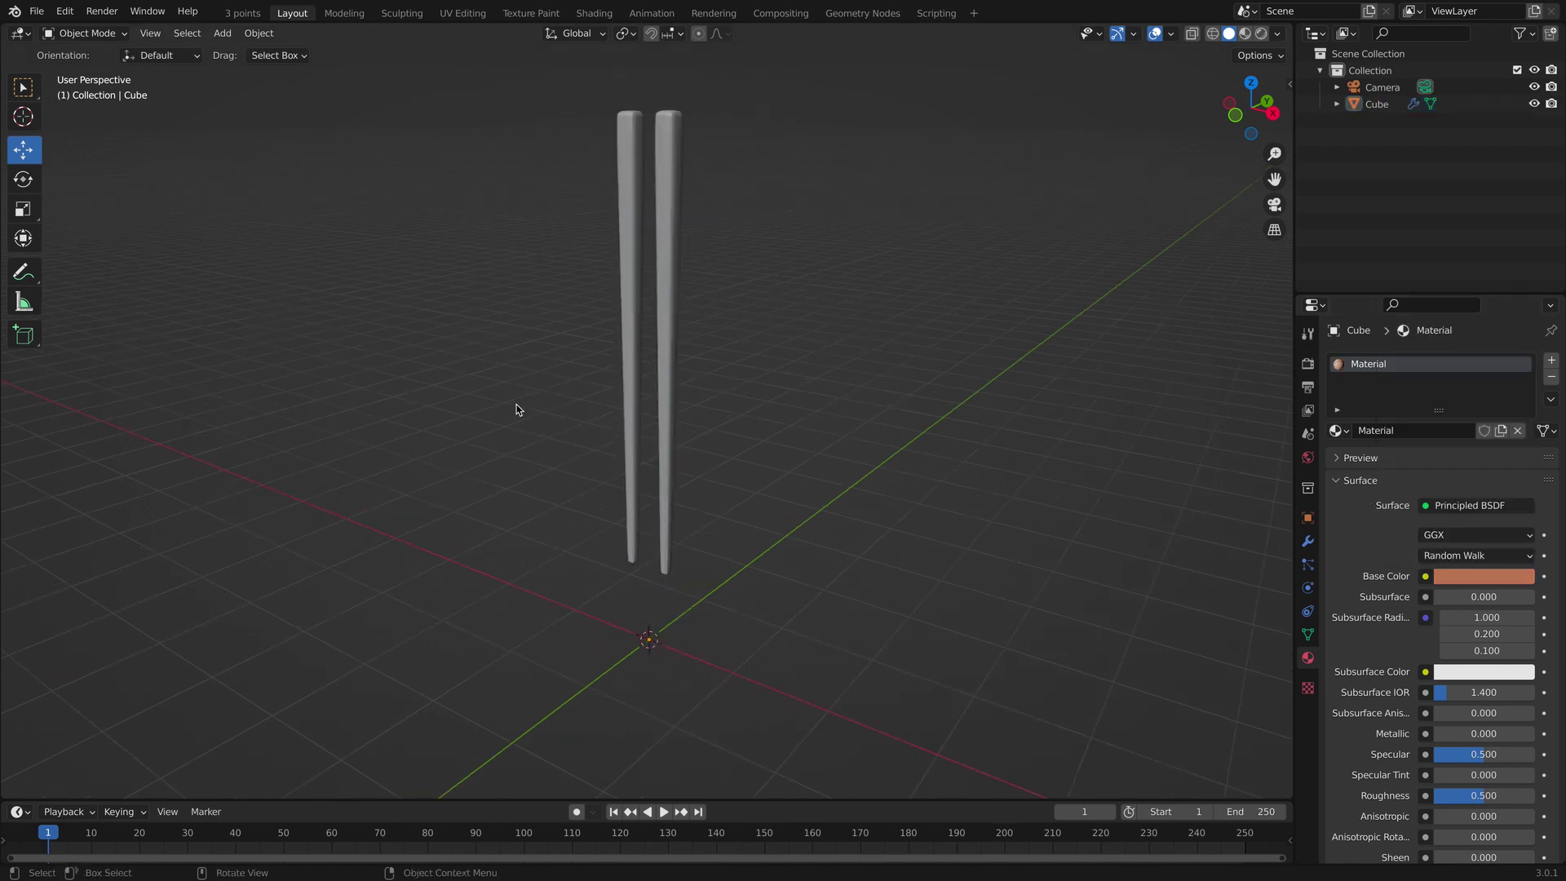
middle_drag(517, 410, 525, 444)
drag(843, 348, 563, 359)
scroll(563, 359, up, 2)
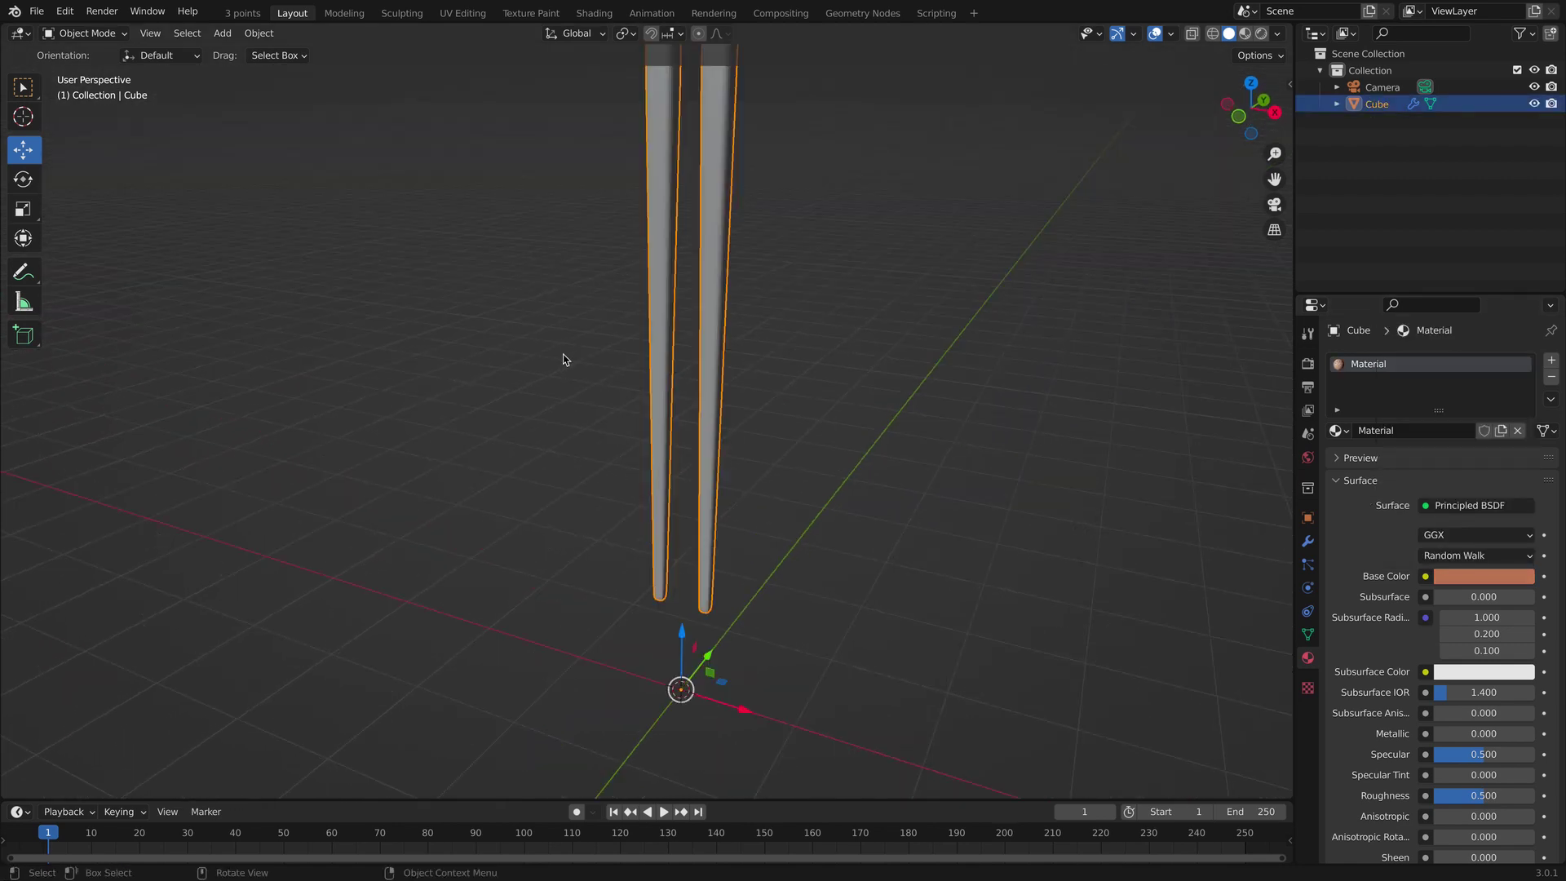
middle_drag(563, 359, 552, 420)
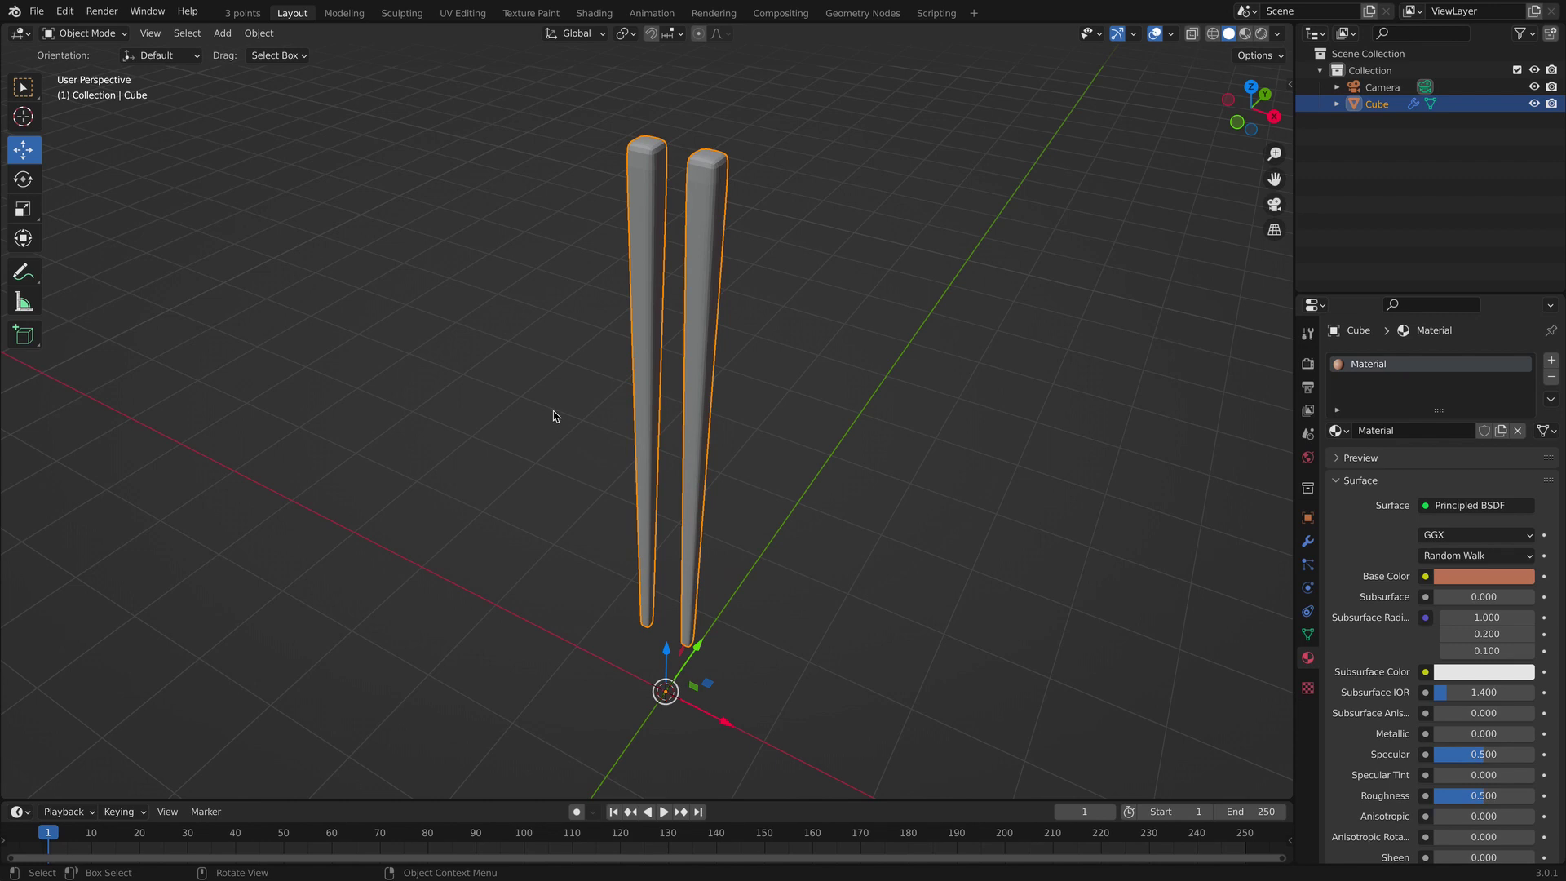
scroll(553, 411, down, 1)
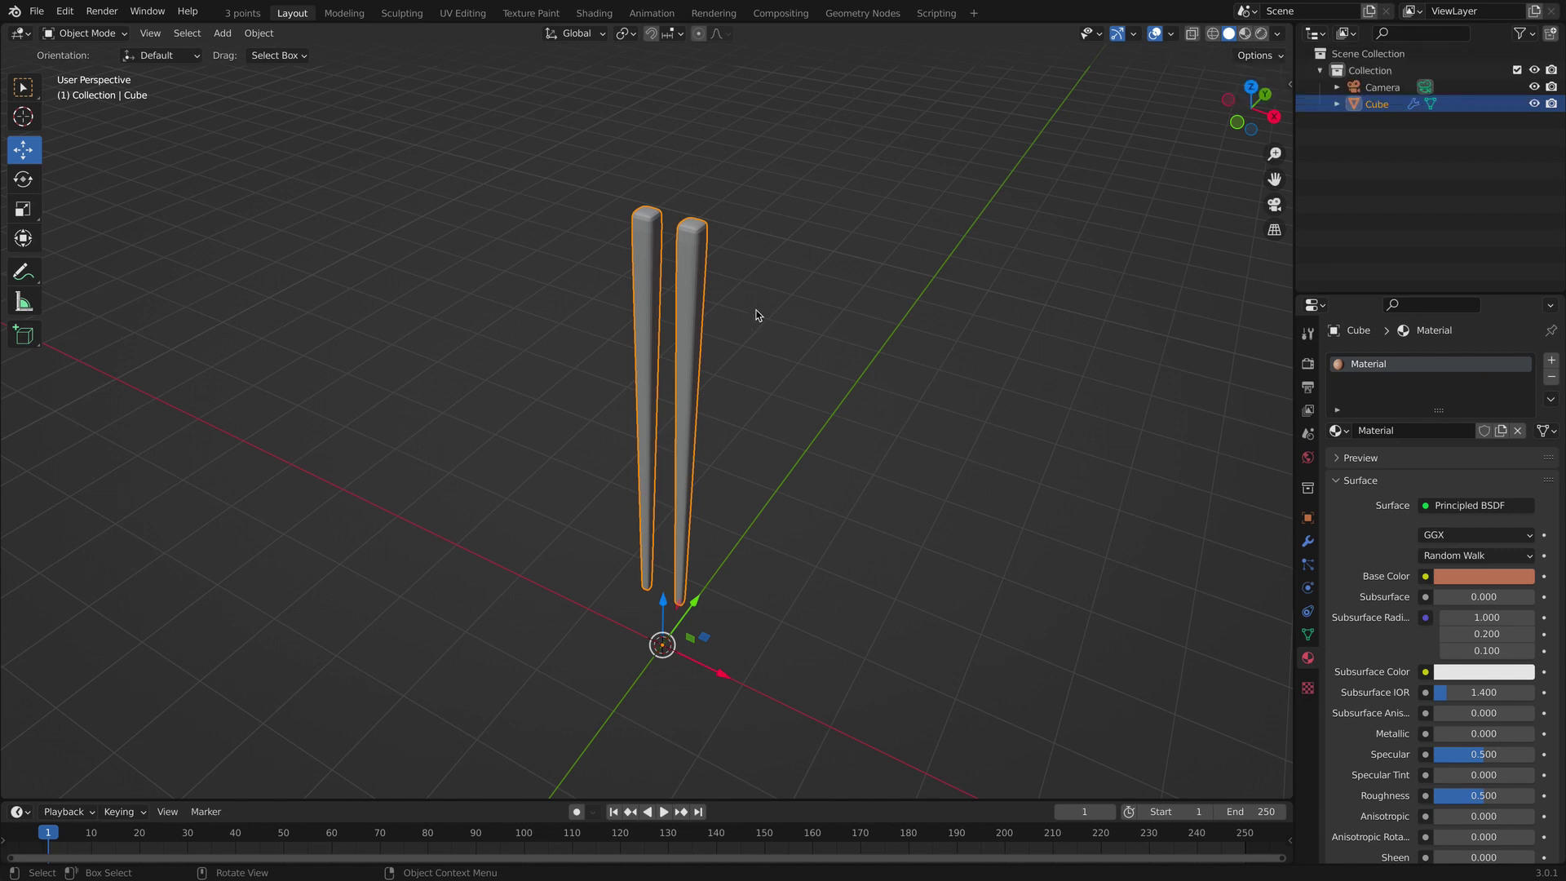
key(z)
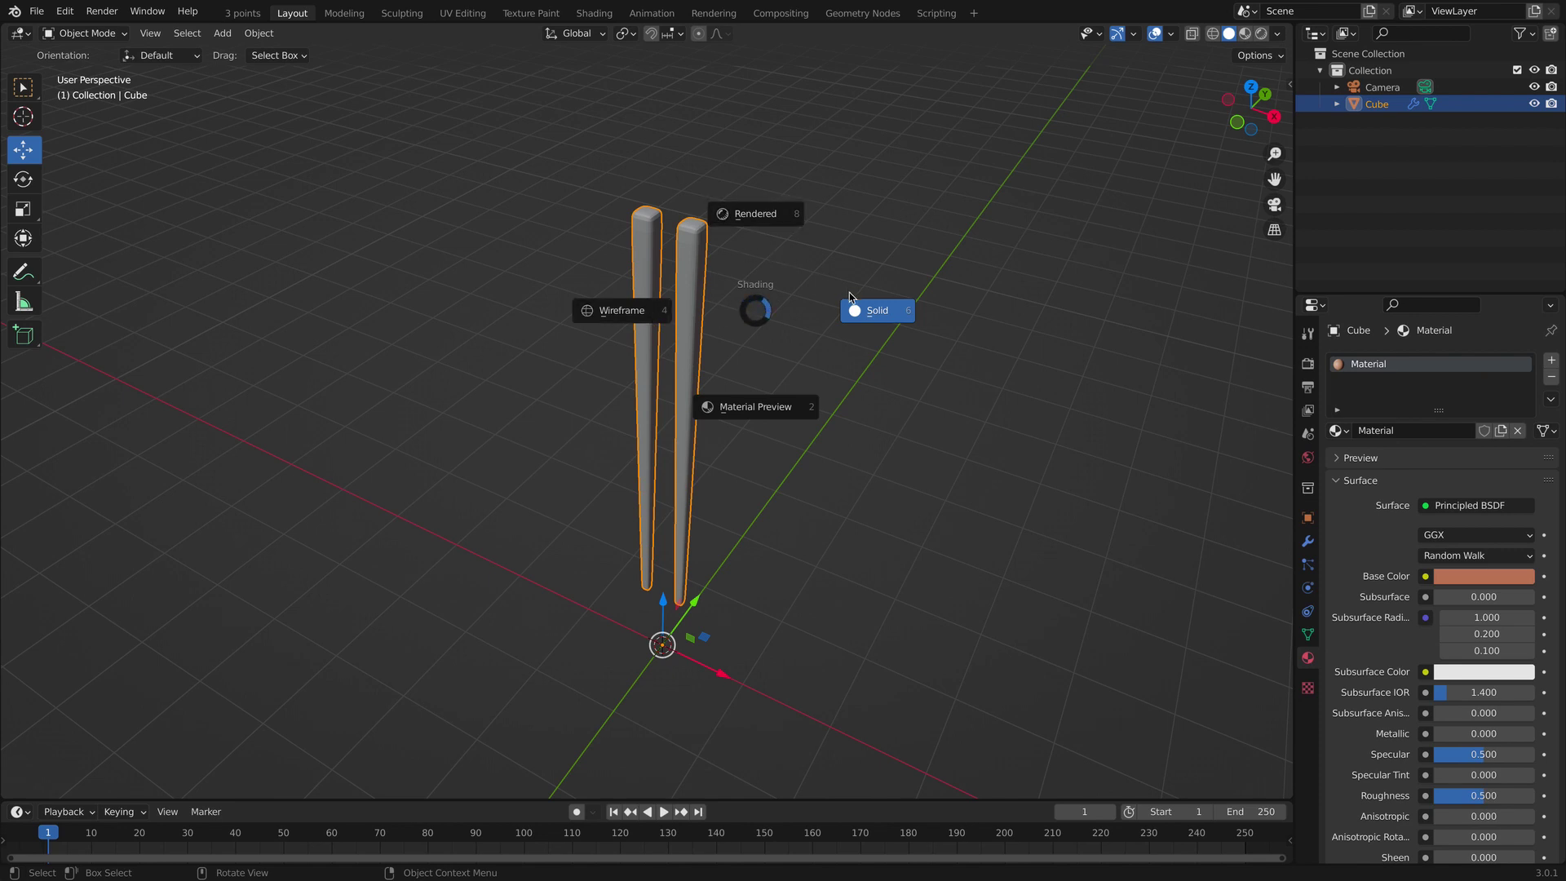
click(756, 413)
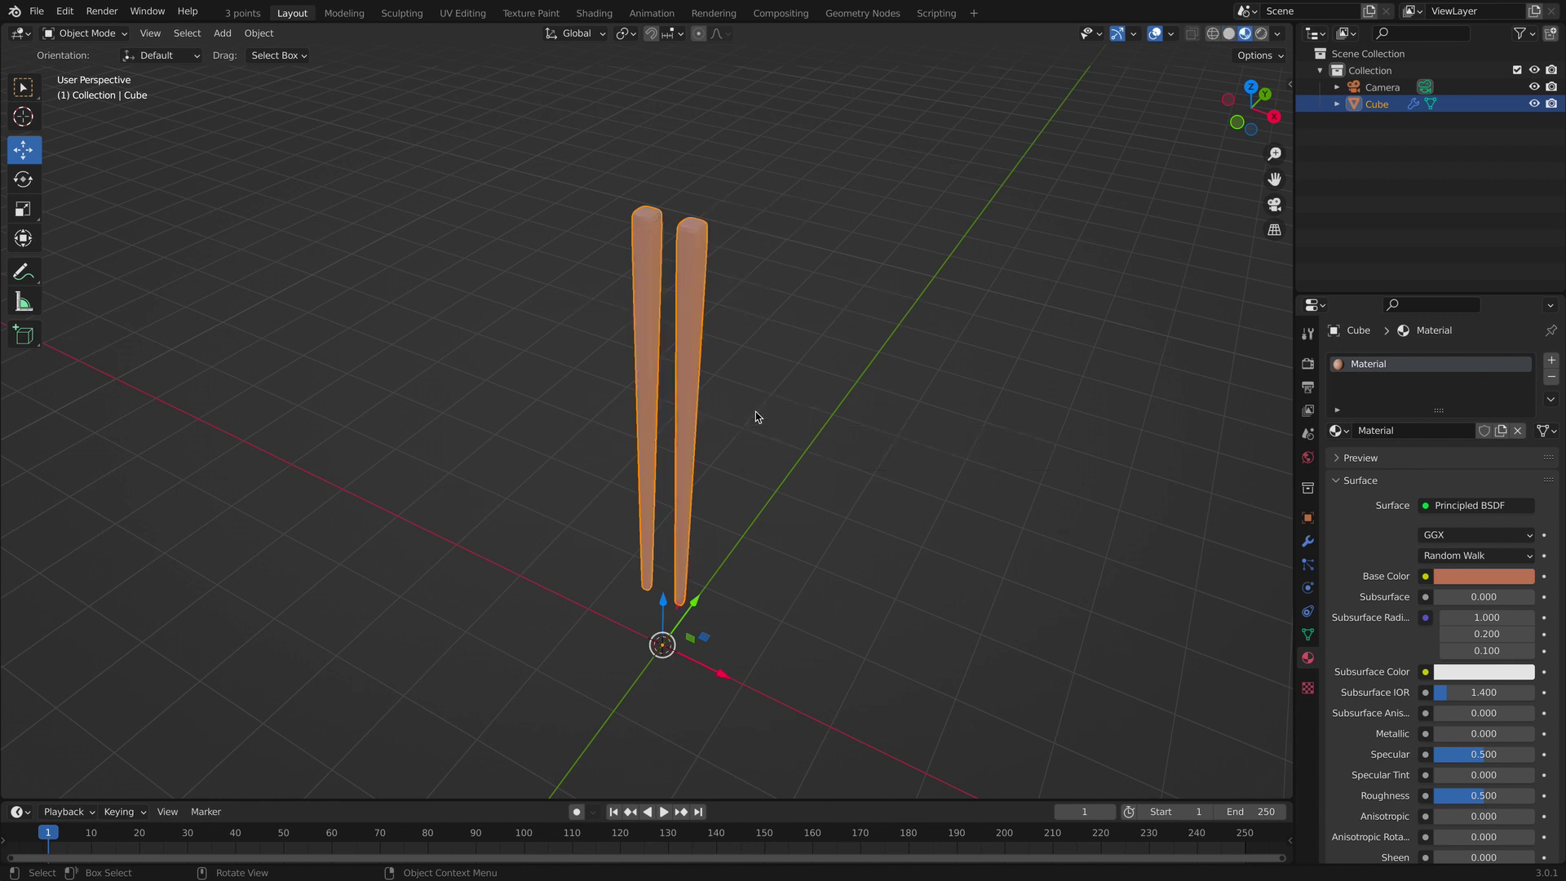
Move to the '3 points' workspace and orbit until the scene camera appears beside the chopsticks.
key(ctrl+Page_Up)
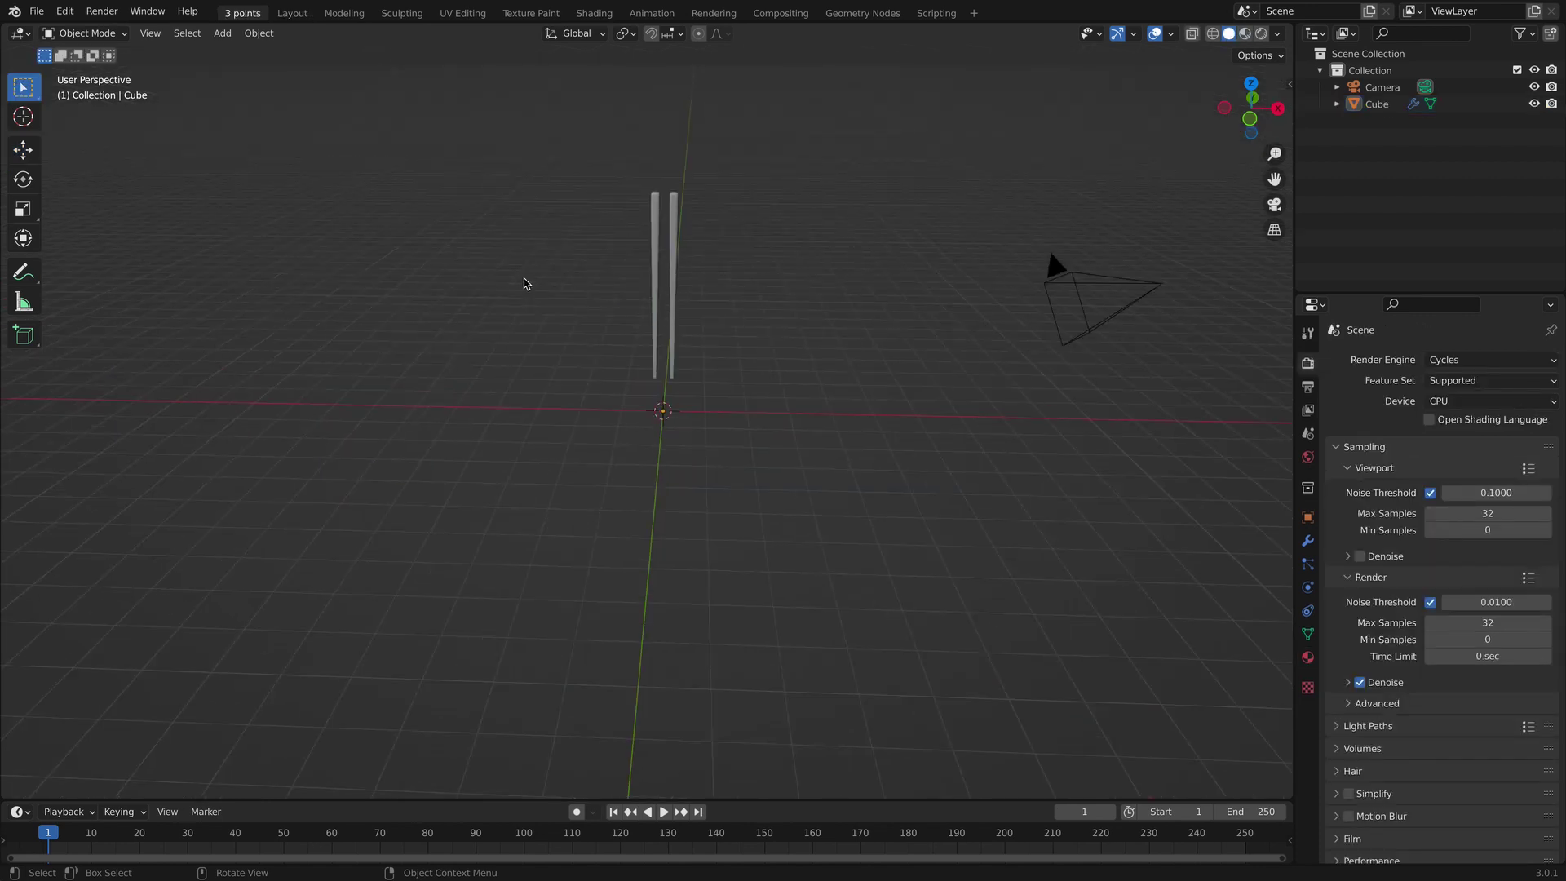
middle_drag(524, 278, 445, 292)
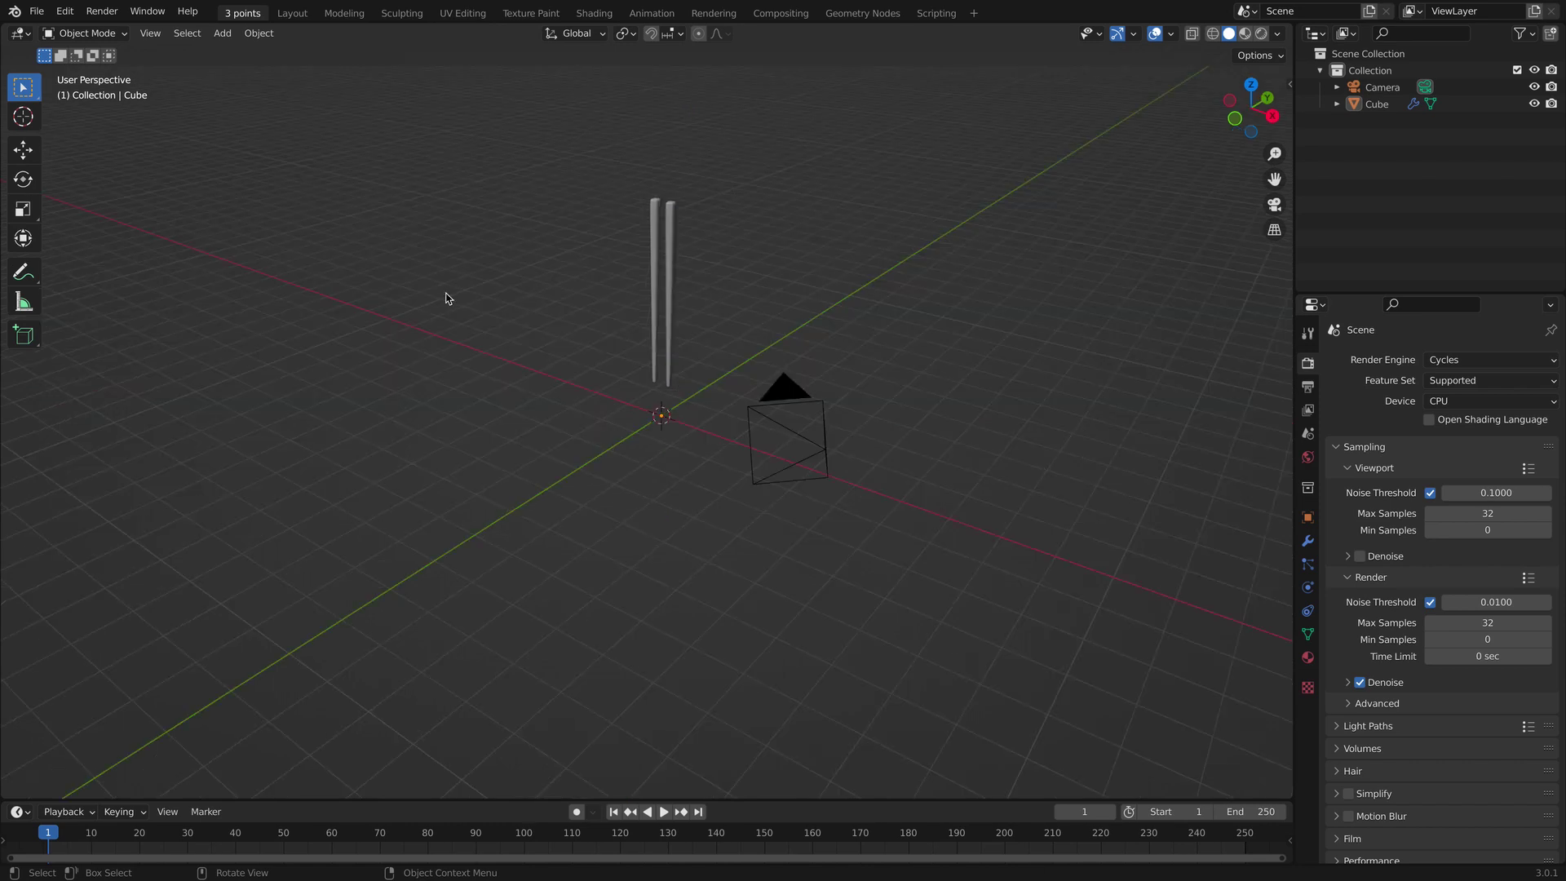